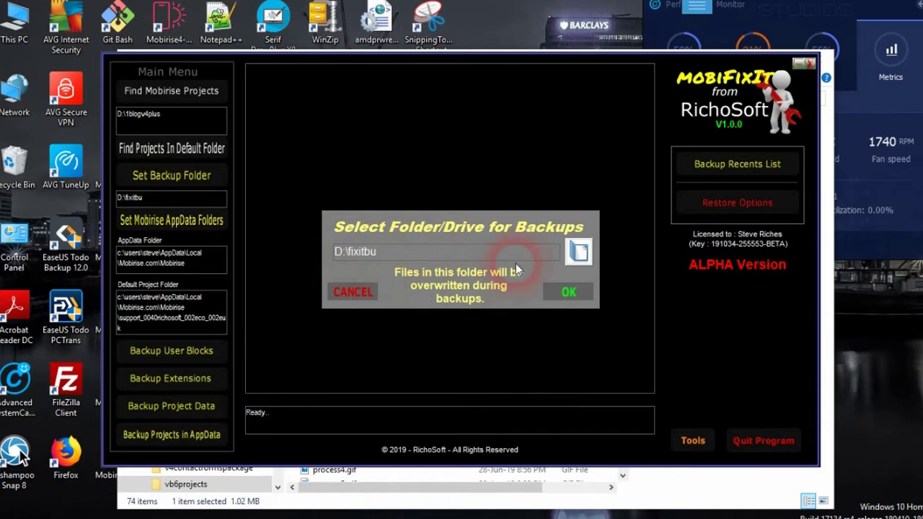
# Step: Choose the fixitbu folder on the Data (D:) drive as the location for backups
pyautogui.click(578, 251)
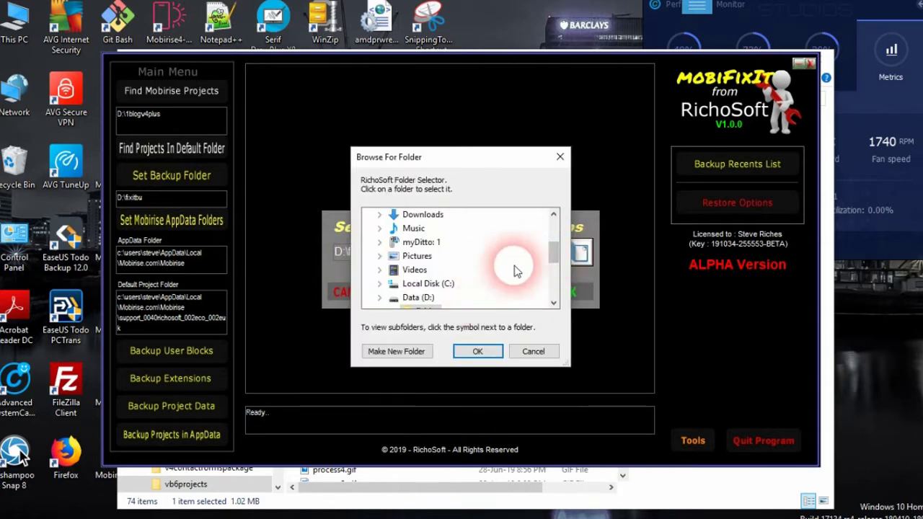
pyautogui.moveTo(552, 251); pyautogui.dragTo(555, 259)
pyautogui.click(463, 274)
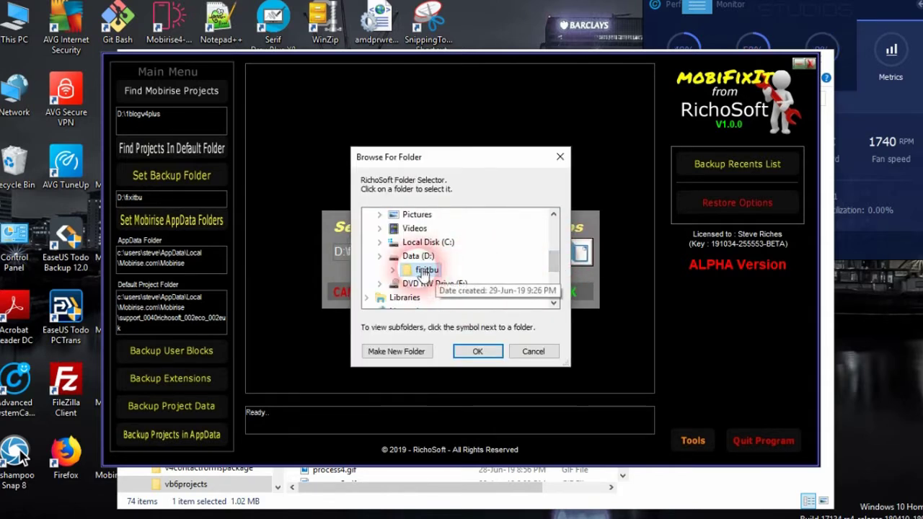
pyautogui.click(477, 351)
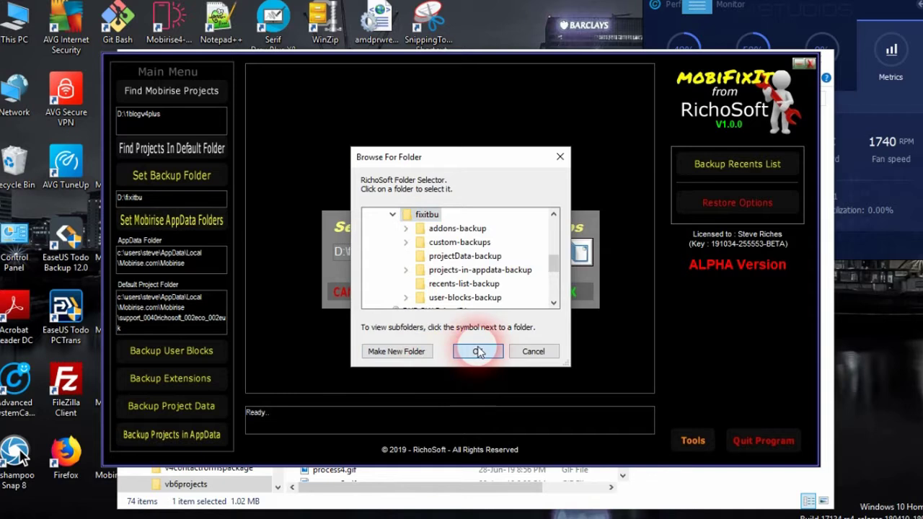
# Step: Browse the network locations available for backups and expand the shared folders of the last listed computer
pyautogui.click(580, 252)
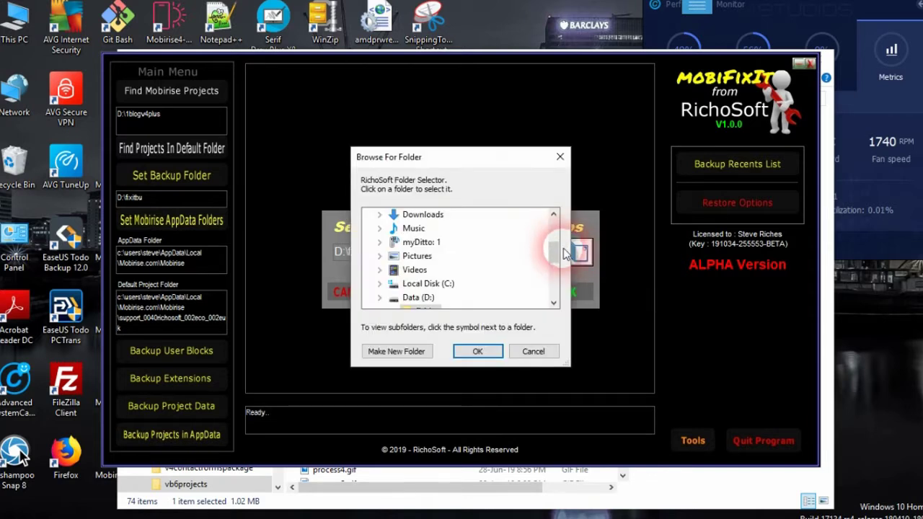
pyautogui.moveTo(553, 253); pyautogui.dragTo(553, 283)
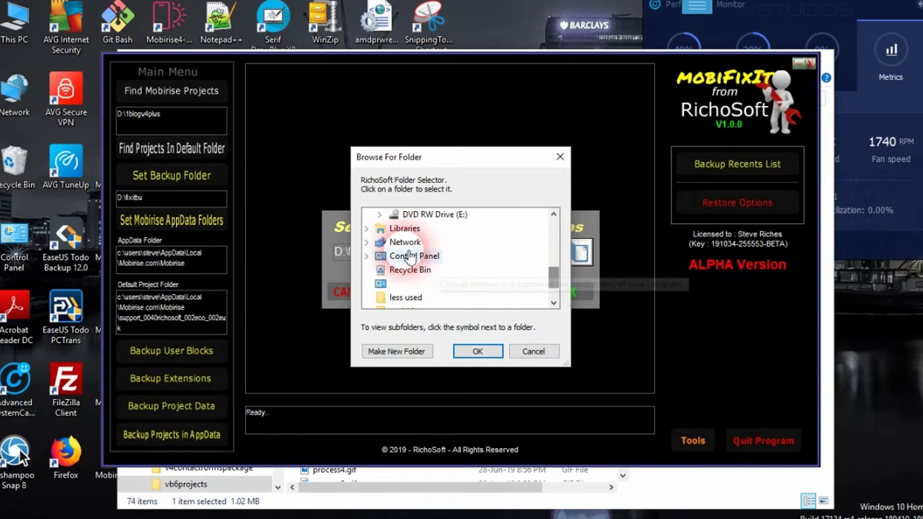
pyautogui.click(367, 243)
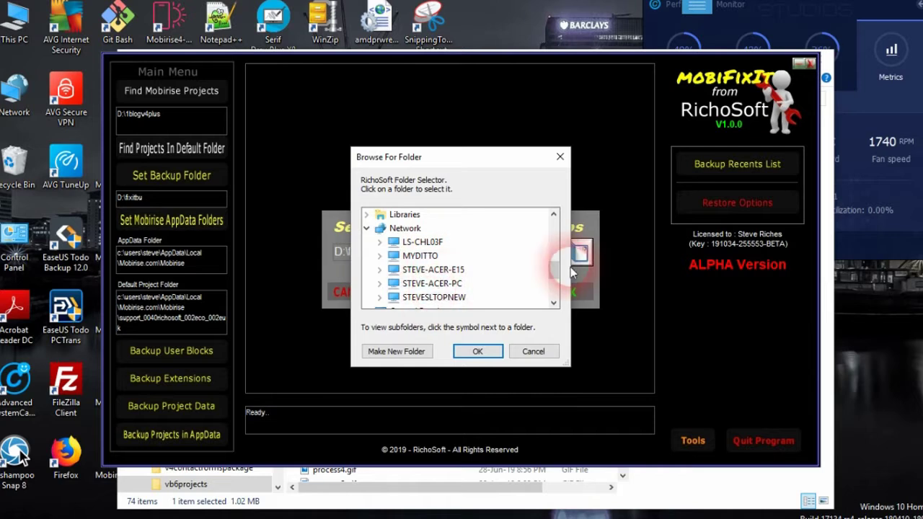
pyautogui.moveTo(555, 267); pyautogui.dragTo(554, 270)
pyautogui.click(435, 285)
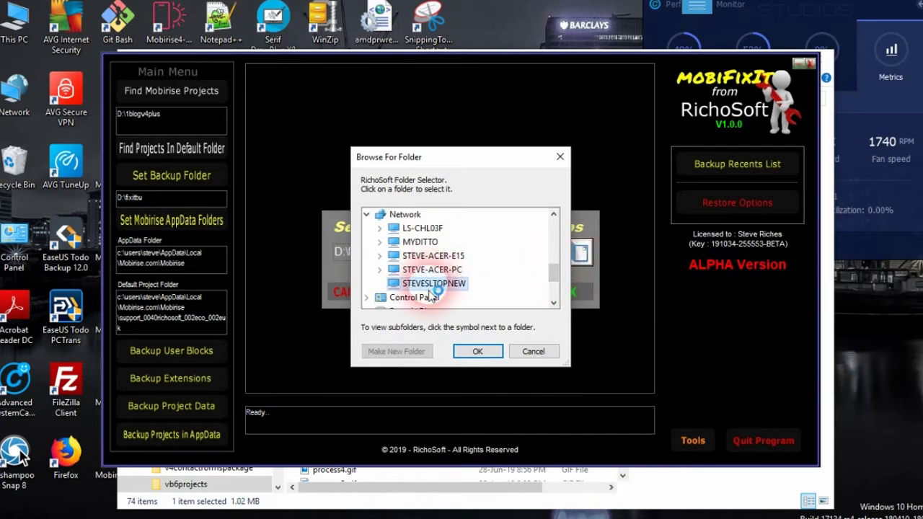
pyautogui.click(432, 290)
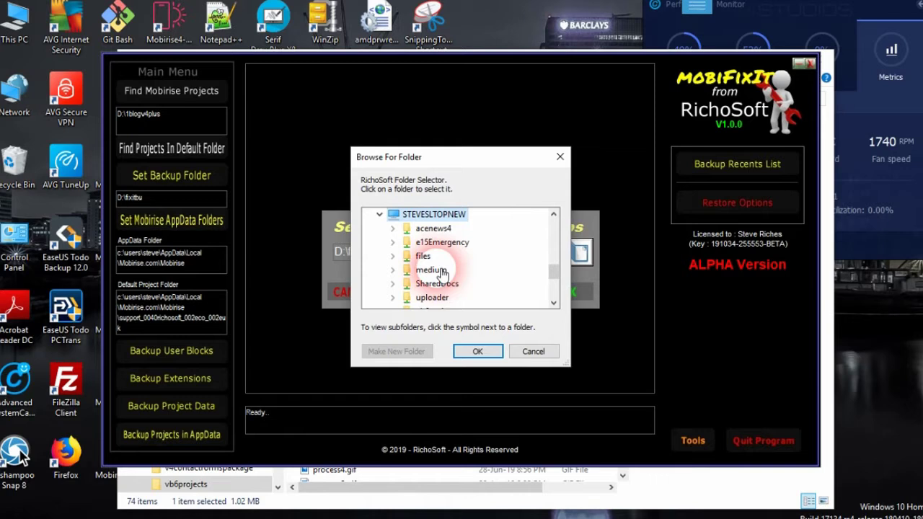
# Step: Return to local drive D, select the fixitbu folder and confirm it as the backup folder
pyautogui.moveTo(552, 268); pyautogui.dragTo(552, 248)
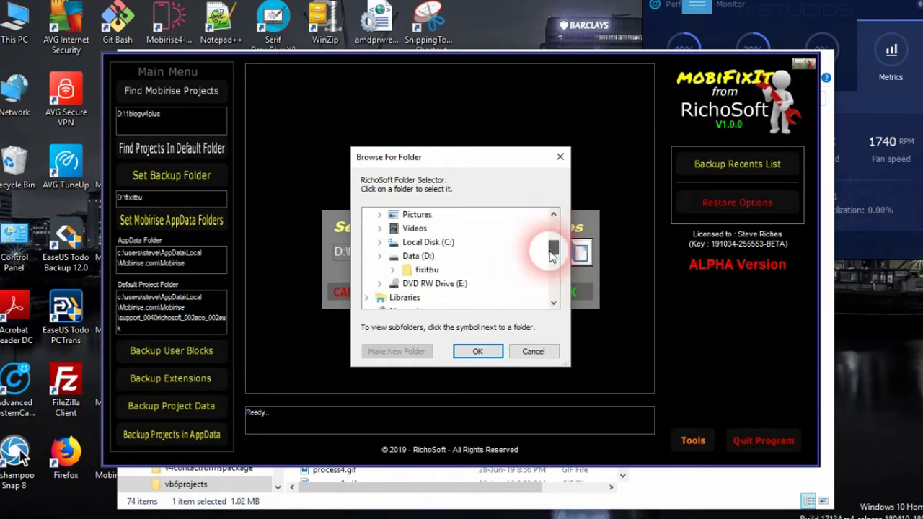
pyautogui.click(427, 271)
pyautogui.click(481, 350)
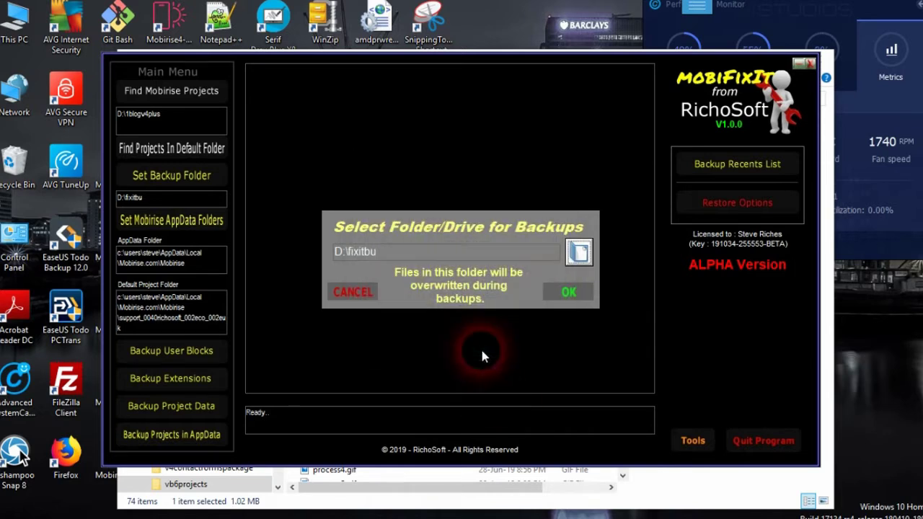
pyautogui.click(564, 293)
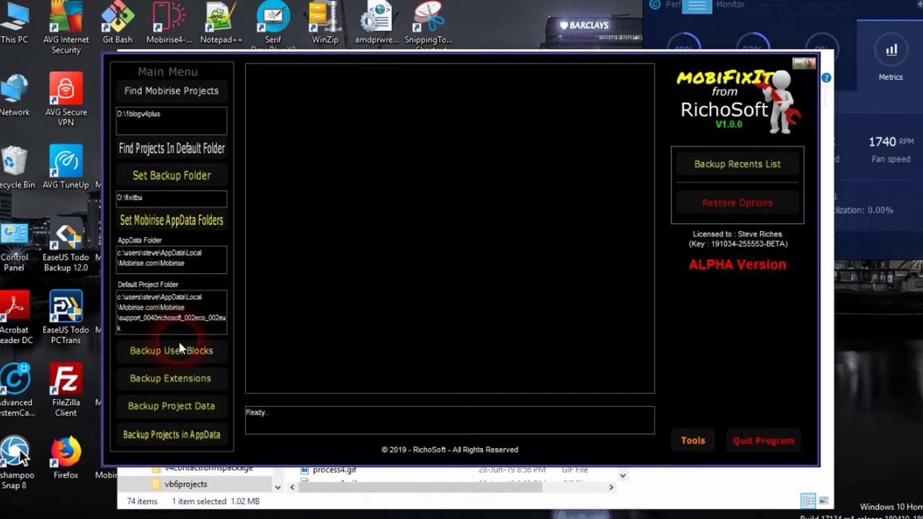
# Step: Set the Mobirise AppData and default project folders with the automatic folder search and accept them
pyautogui.click(179, 226)
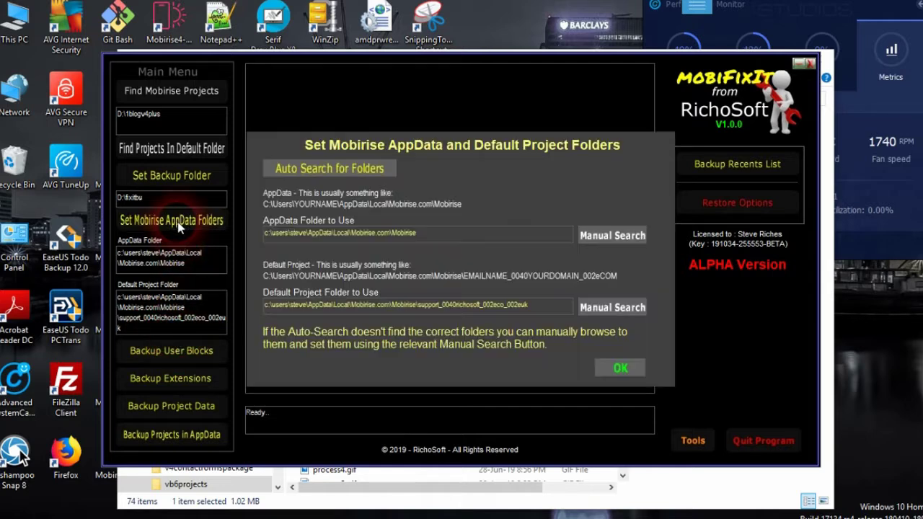
pyautogui.click(483, 170)
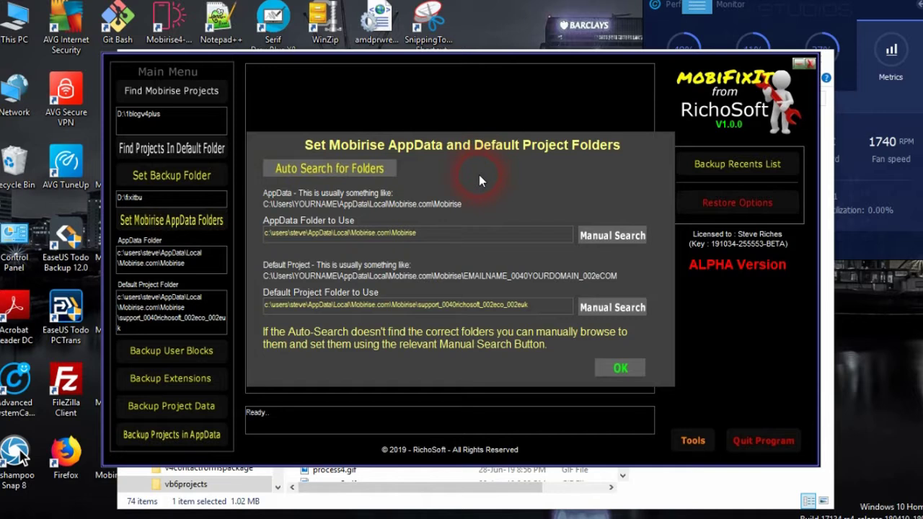
pyautogui.click(338, 171)
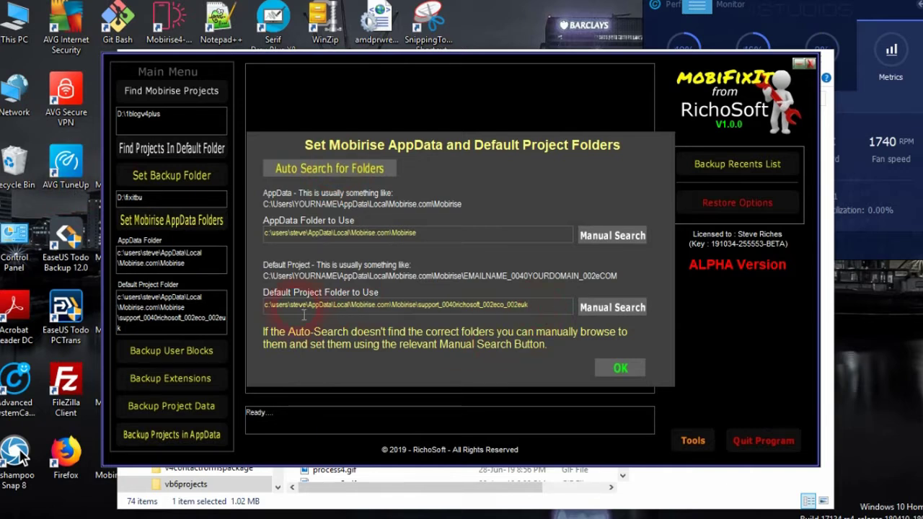
pyautogui.click(445, 235)
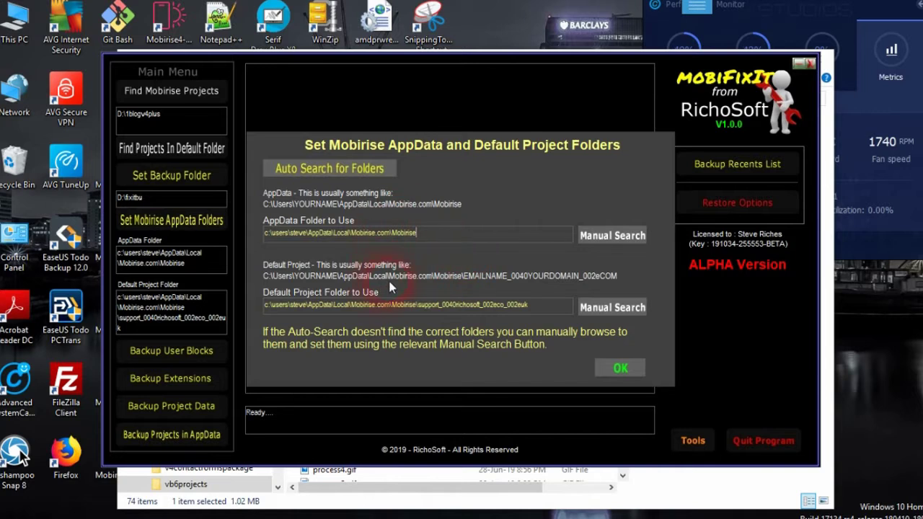
pyautogui.click(622, 368)
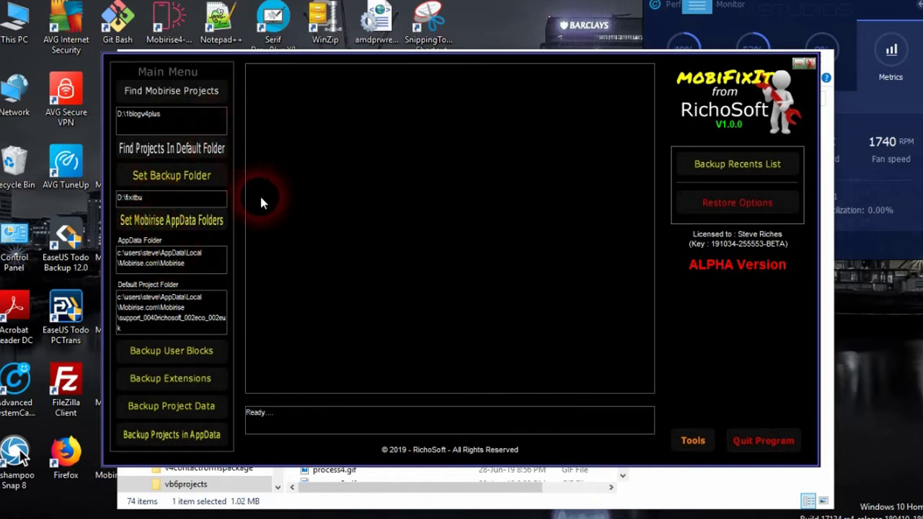
# Step: Find all Mobirise projects in D:\1blogv4plus and its subfolders
pyautogui.click(184, 90)
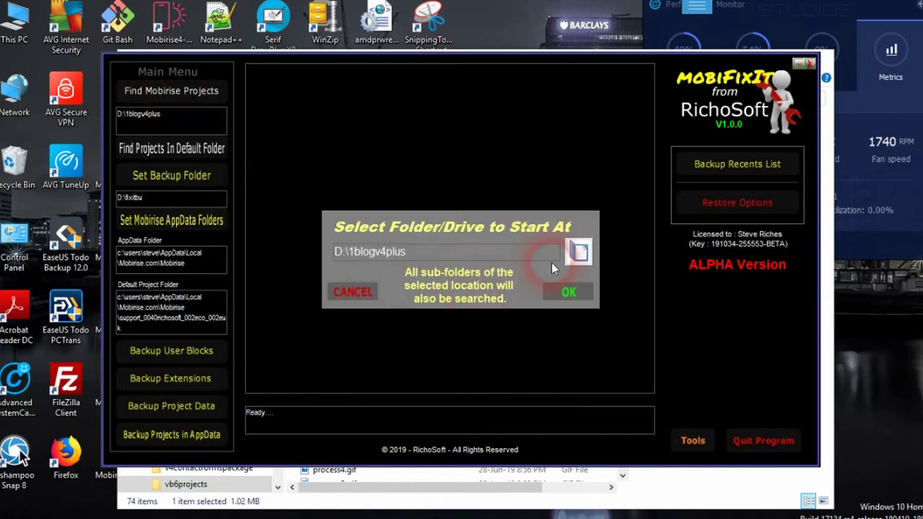
pyautogui.click(579, 251)
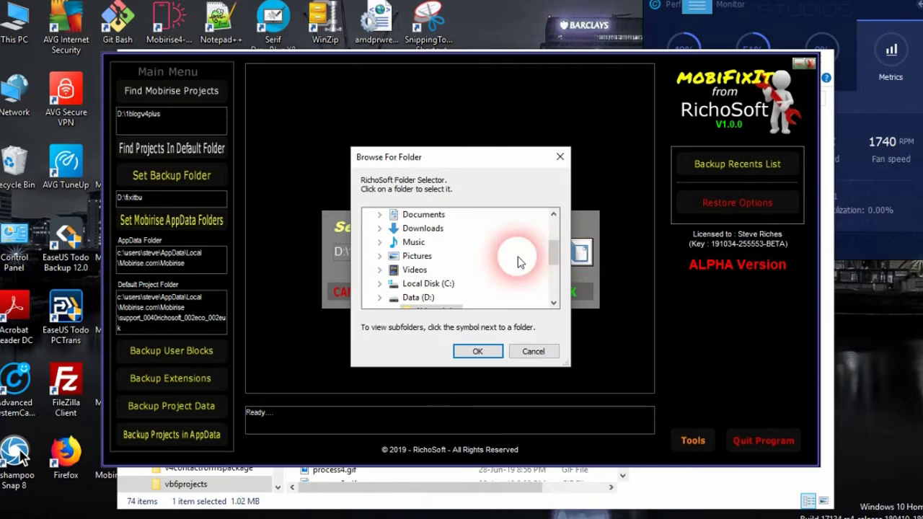
pyautogui.moveTo(553, 251); pyautogui.dragTo(555, 272)
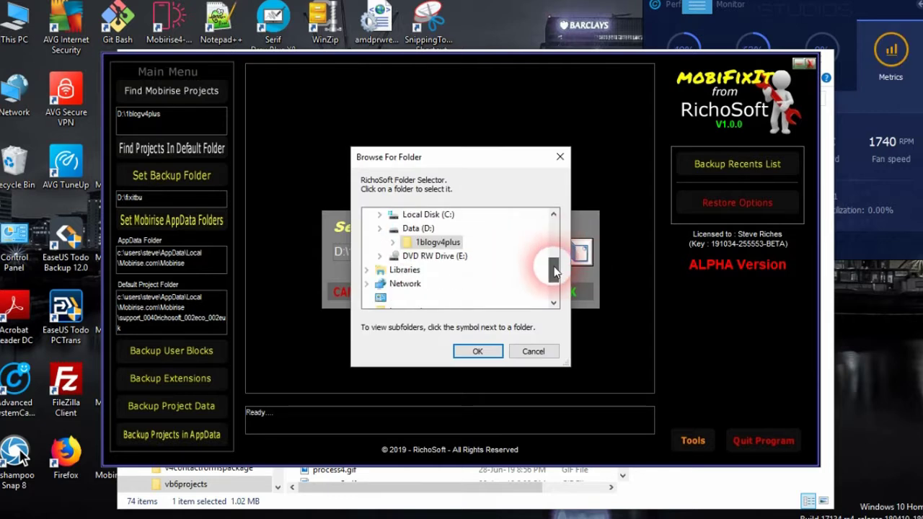
pyautogui.click(427, 229)
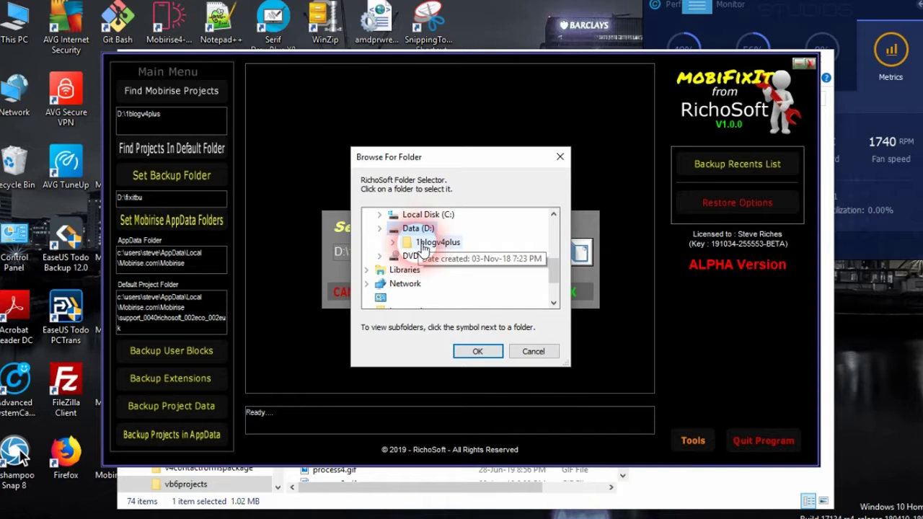
pyautogui.doubleClick(452, 249)
pyautogui.click(476, 352)
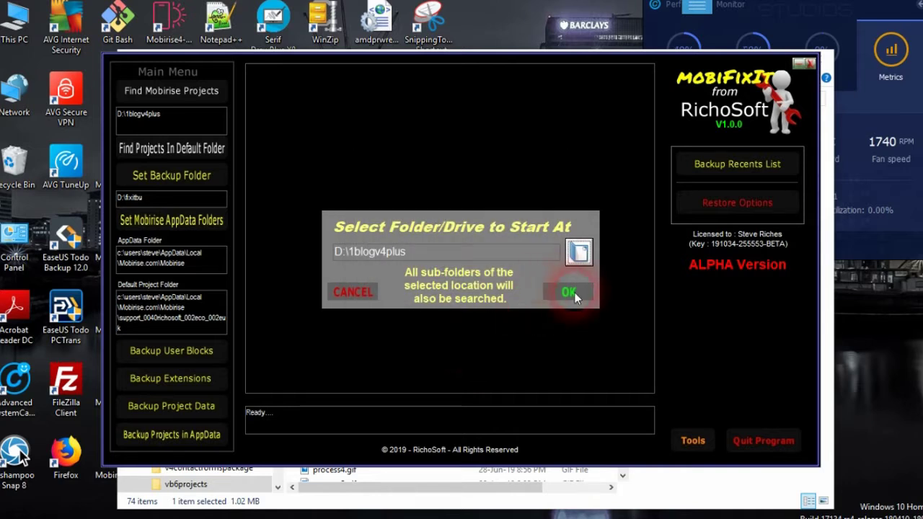
pyautogui.click(574, 293)
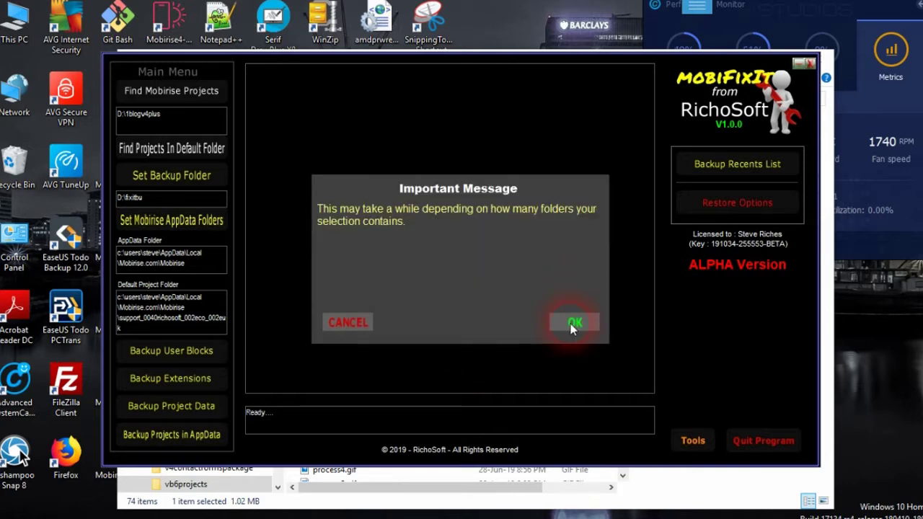
pyautogui.click(572, 323)
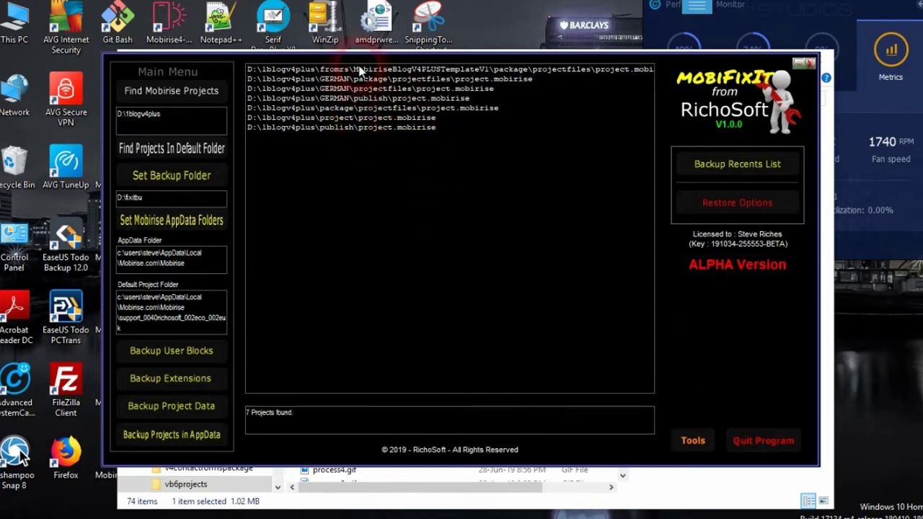
# Step: Show the details of D:\1blogv4plus\project\project.mobirise and review its name, theme and Mobirise versions
pyautogui.click(352, 117)
pyautogui.rightClick(361, 120)
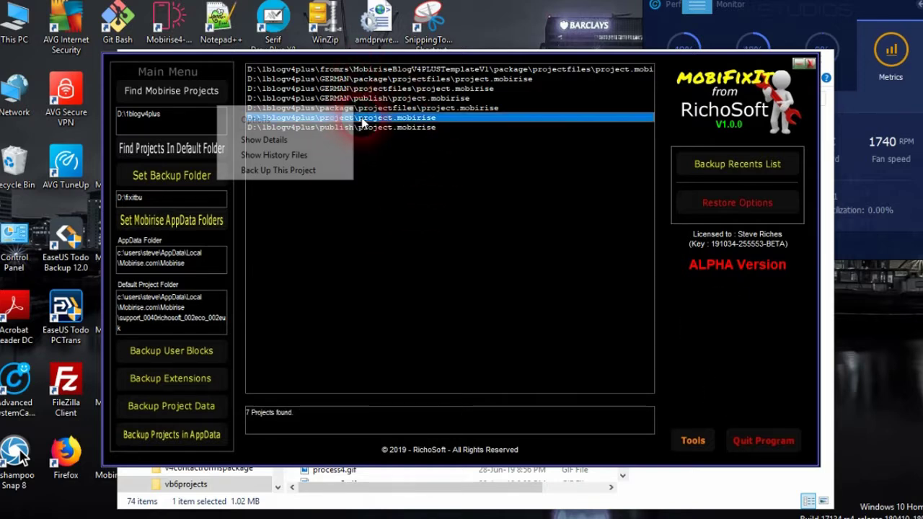
pyautogui.click(298, 140)
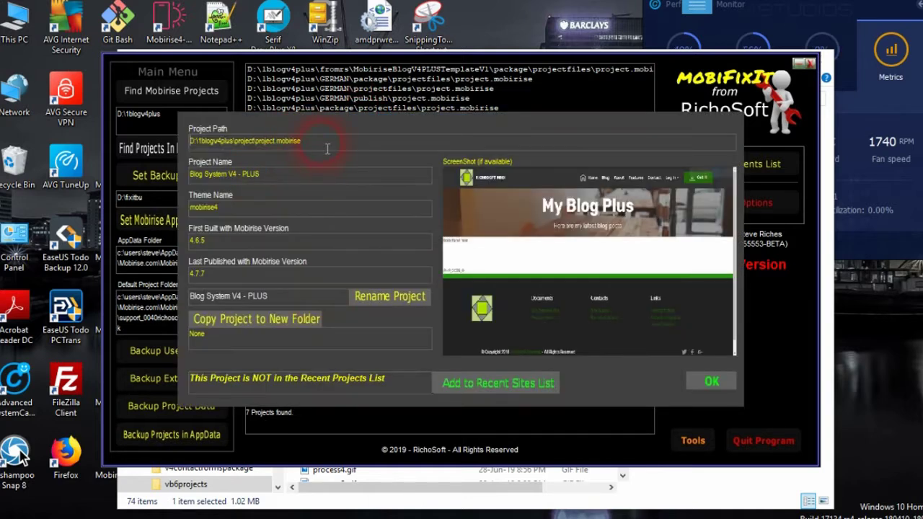
pyautogui.click(308, 173)
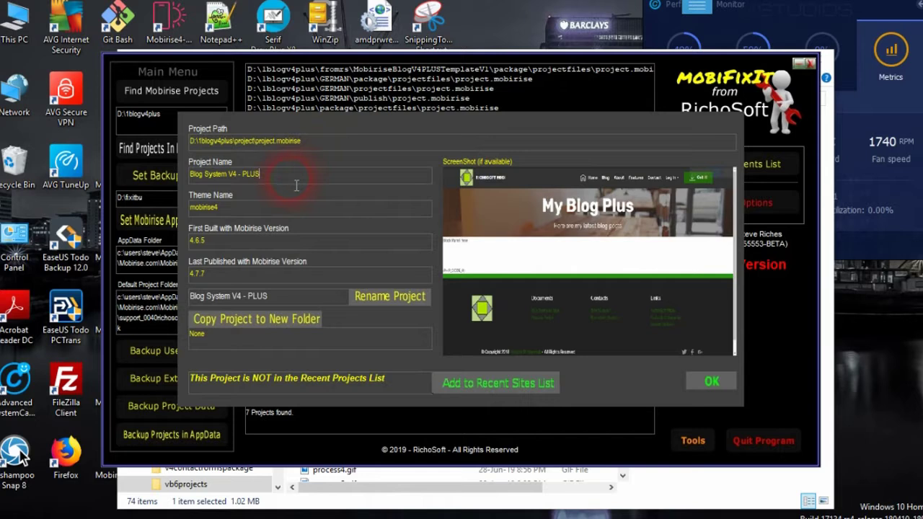
pyautogui.click(249, 209)
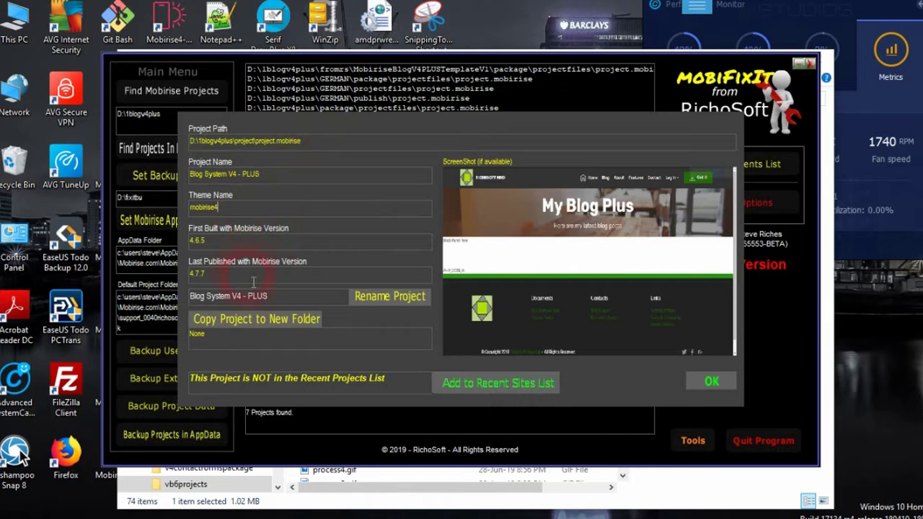
pyautogui.click(251, 245)
pyautogui.click(248, 278)
# Step: Rename the project to "Blog System V4 - PLUS2" and close its details
pyautogui.click(304, 303)
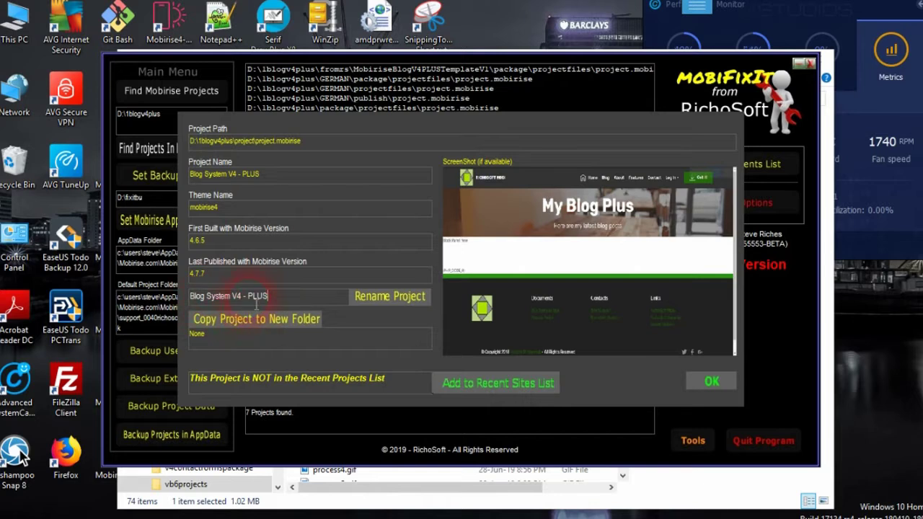
pyautogui.write('2')
pyautogui.click(382, 297)
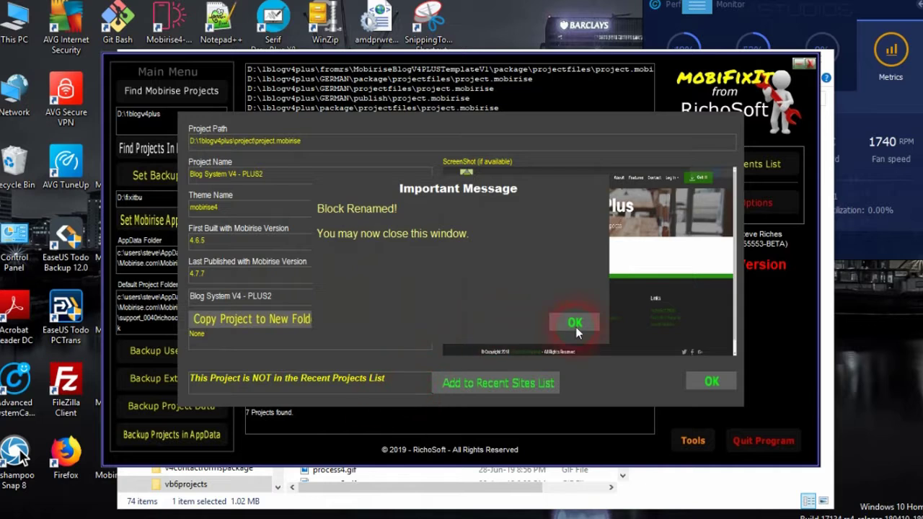
pyautogui.click(574, 323)
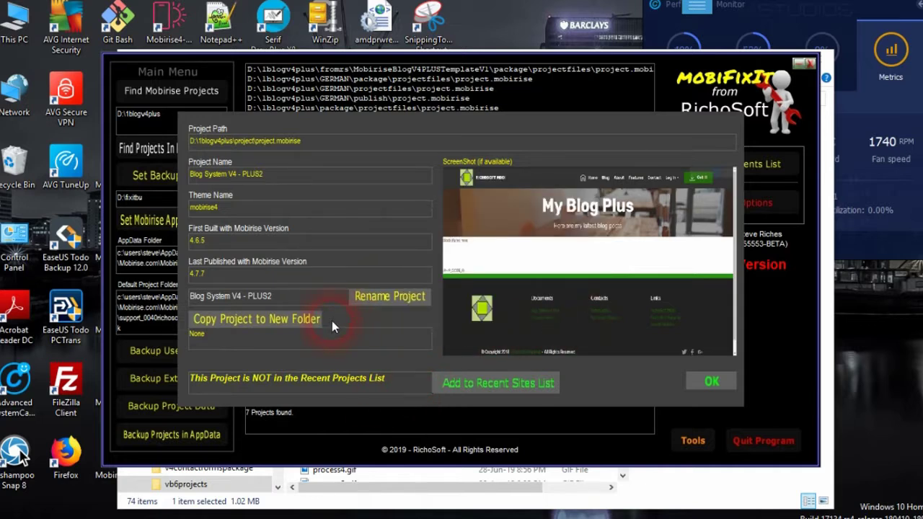
pyautogui.click(229, 326)
pyautogui.click(299, 324)
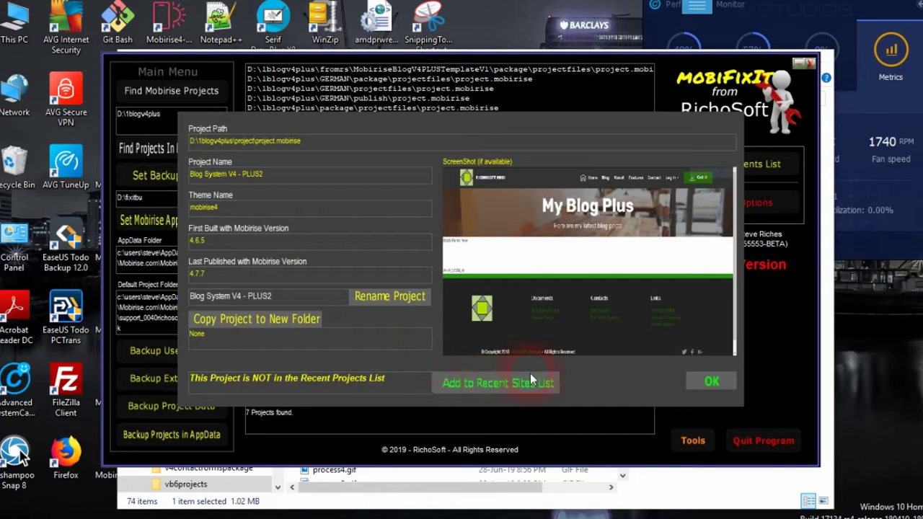
pyautogui.click(715, 384)
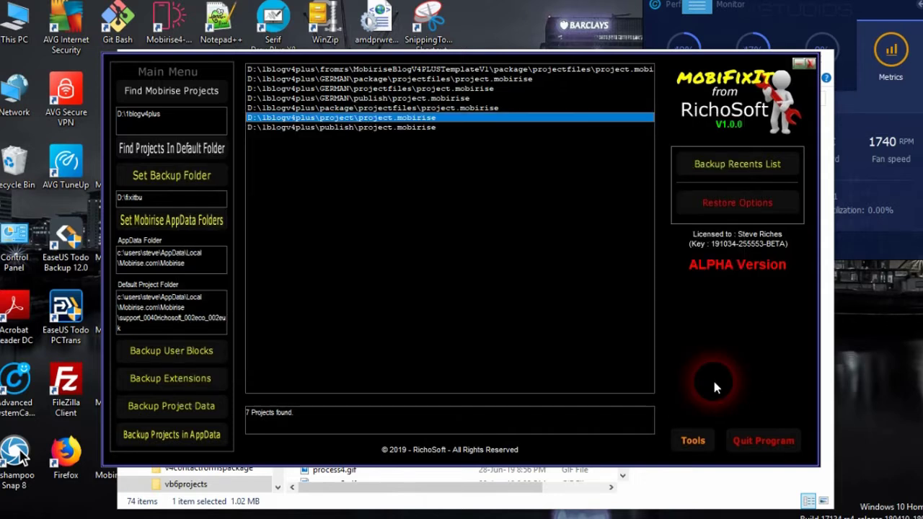
# Step: Rename the D:\1blogv4plus\project\project.mobirise project to "Blog System V4 - PLUS" and close its details
pyautogui.rightClick(387, 119)
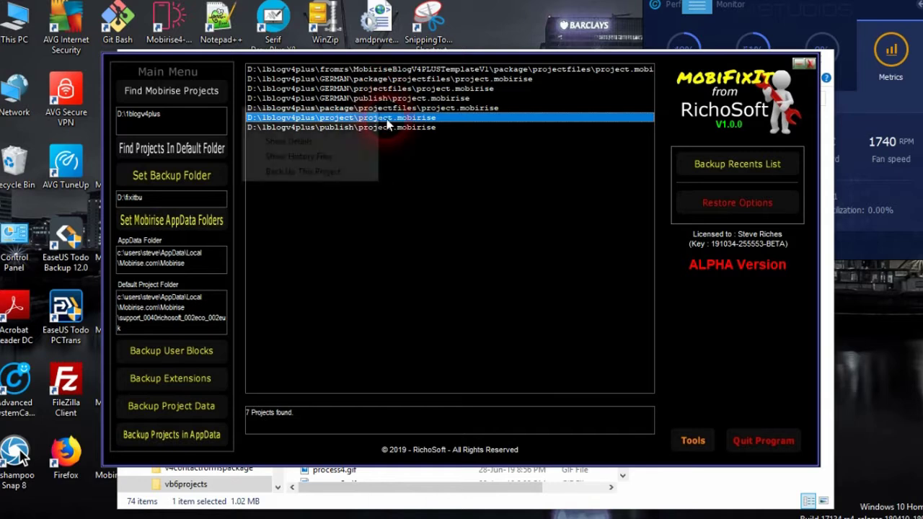
pyautogui.click(315, 141)
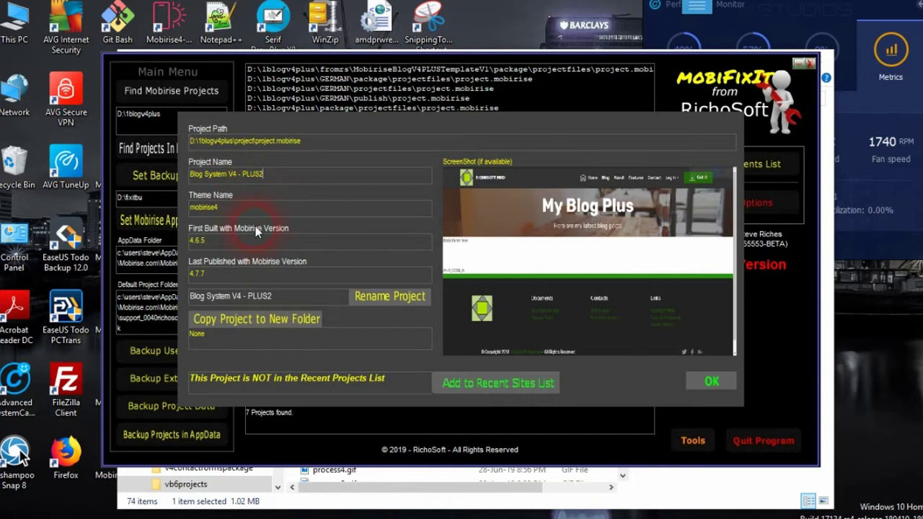
pyautogui.click(291, 299)
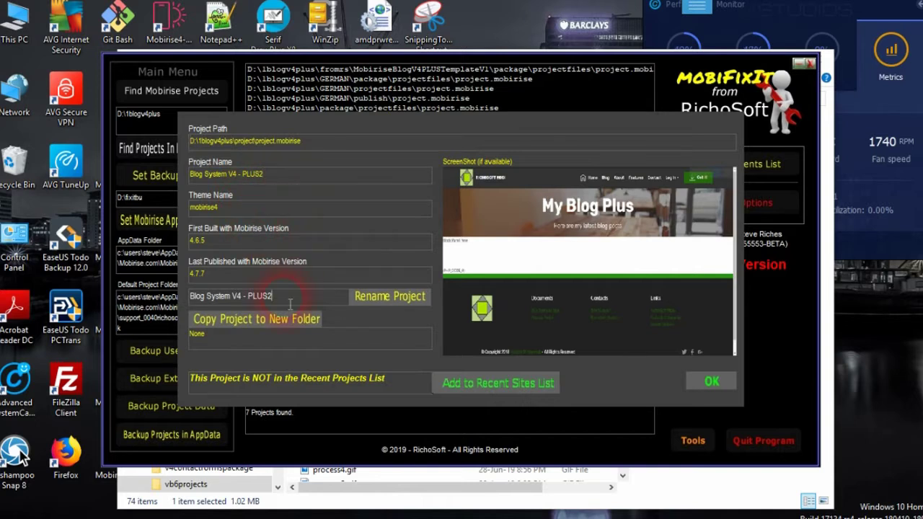
pyautogui.click(389, 297)
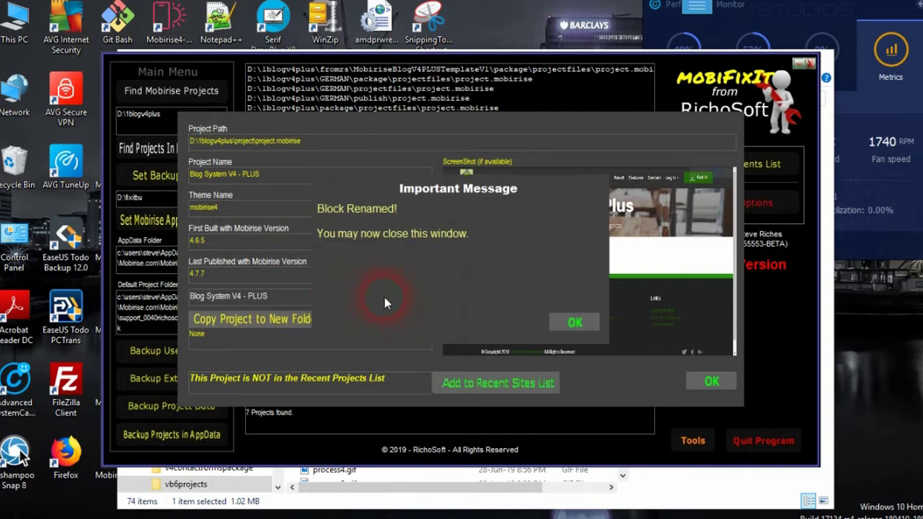
pyautogui.click(569, 323)
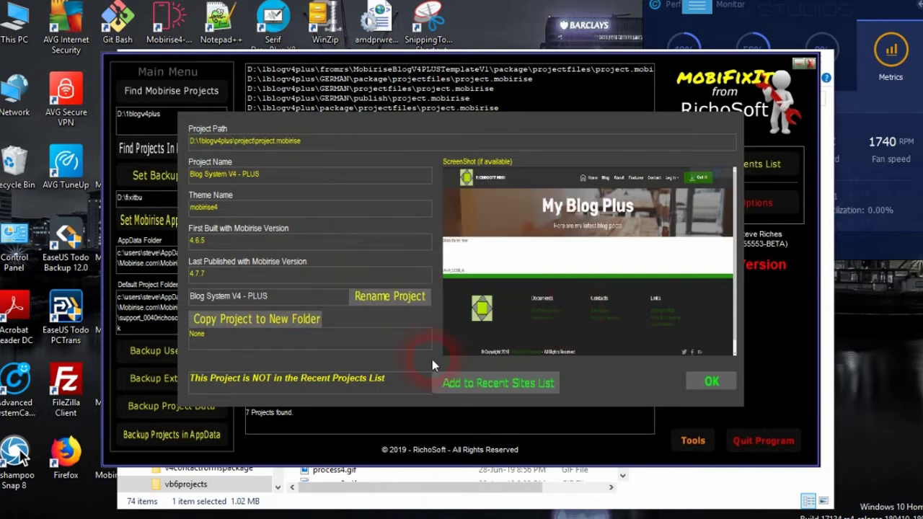
pyautogui.click(706, 382)
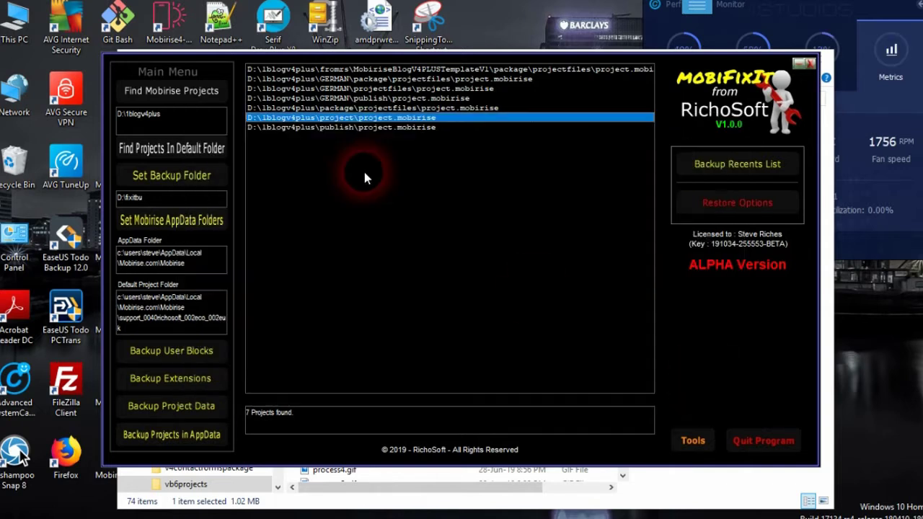
# Step: Show the history files of D:\1blogv4plus\project\project.mobirise and look through the list from oldest to newest
pyautogui.rightClick(355, 118)
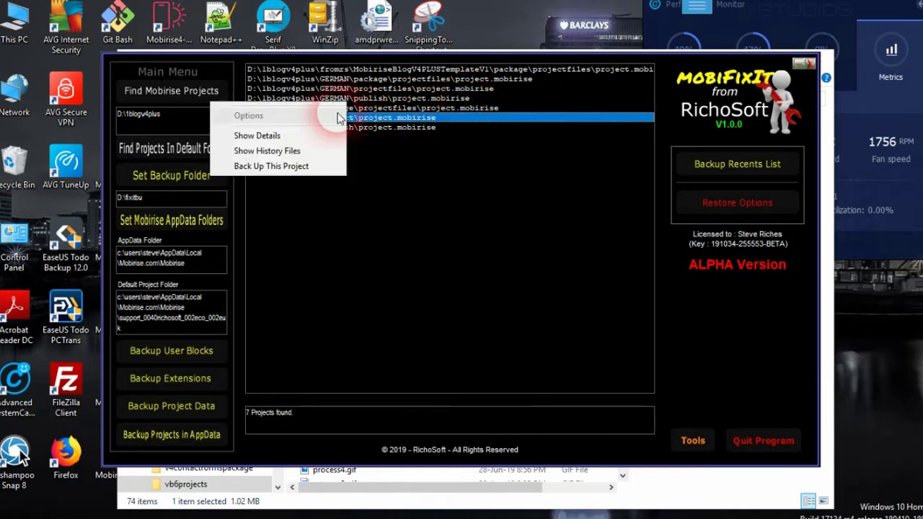
pyautogui.click(270, 153)
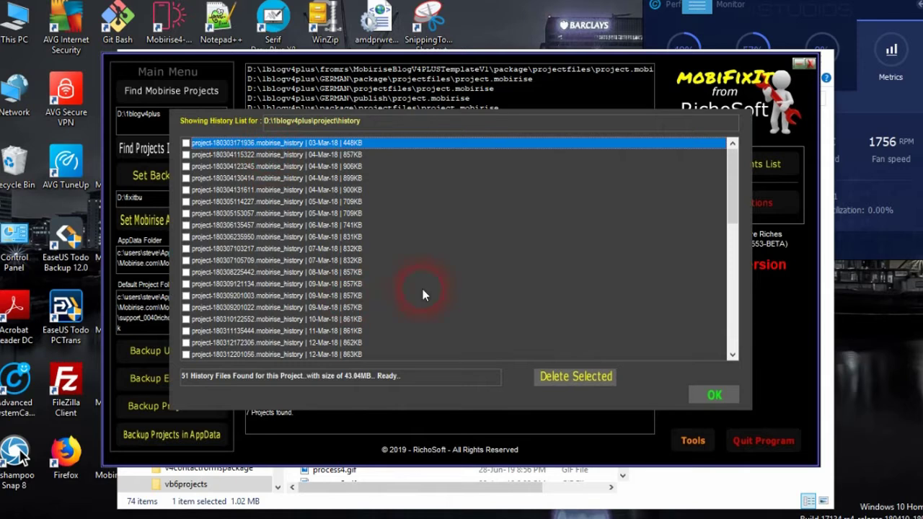
pyautogui.moveTo(728, 182); pyautogui.dragTo(721, 340)
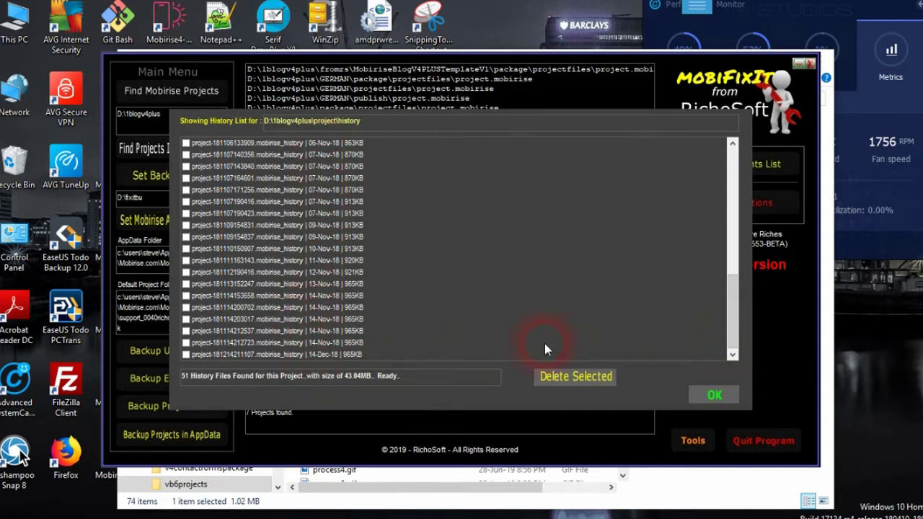
pyautogui.moveTo(730, 311); pyautogui.dragTo(717, 159)
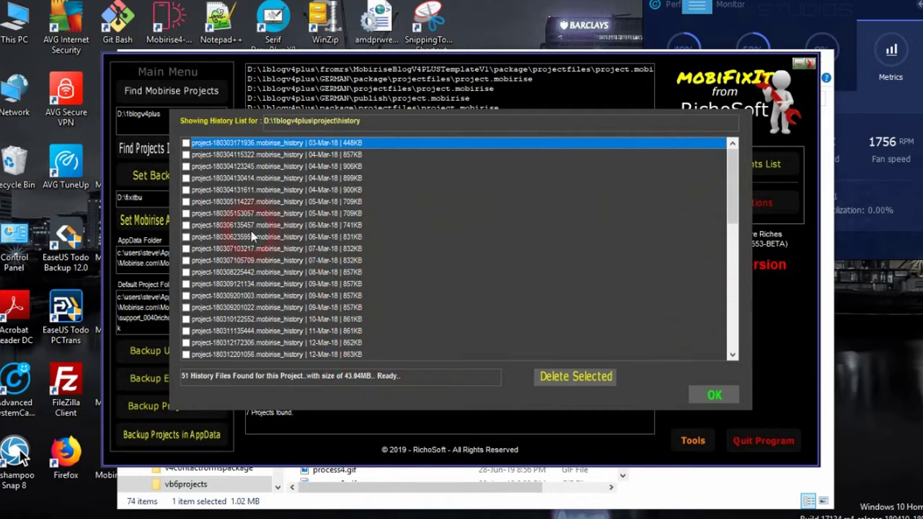
pyautogui.moveTo(734, 210); pyautogui.dragTo(721, 375)
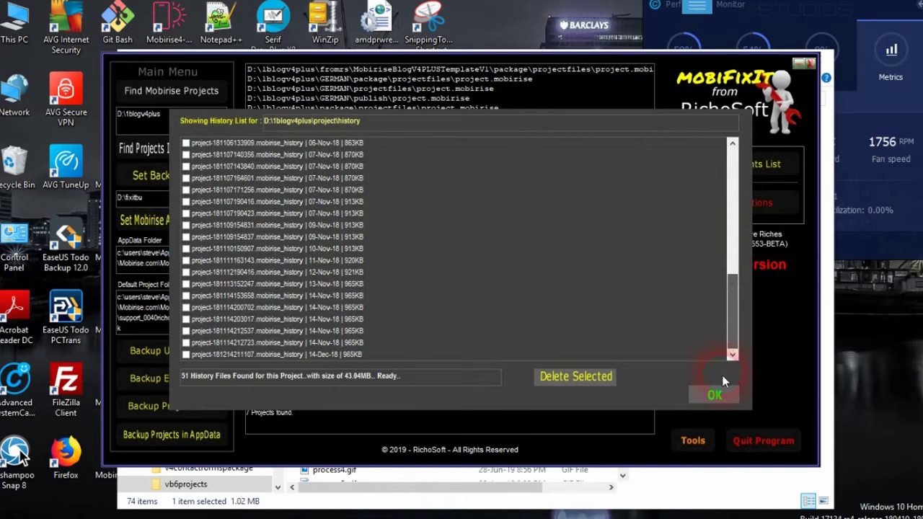
pyautogui.click(186, 355)
pyautogui.click(186, 343)
pyautogui.click(186, 331)
pyautogui.click(186, 319)
pyautogui.click(186, 307)
pyautogui.click(186, 295)
pyautogui.click(186, 284)
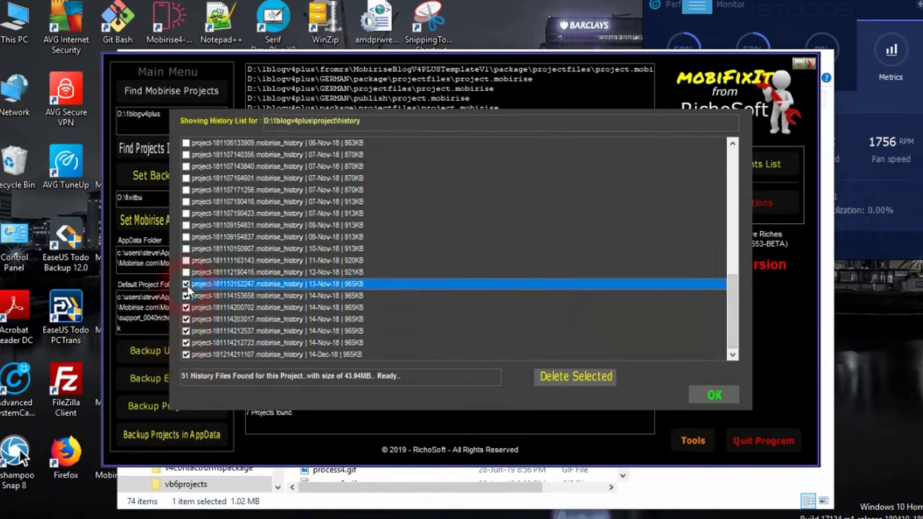
pyautogui.click(186, 260)
pyautogui.click(186, 272)
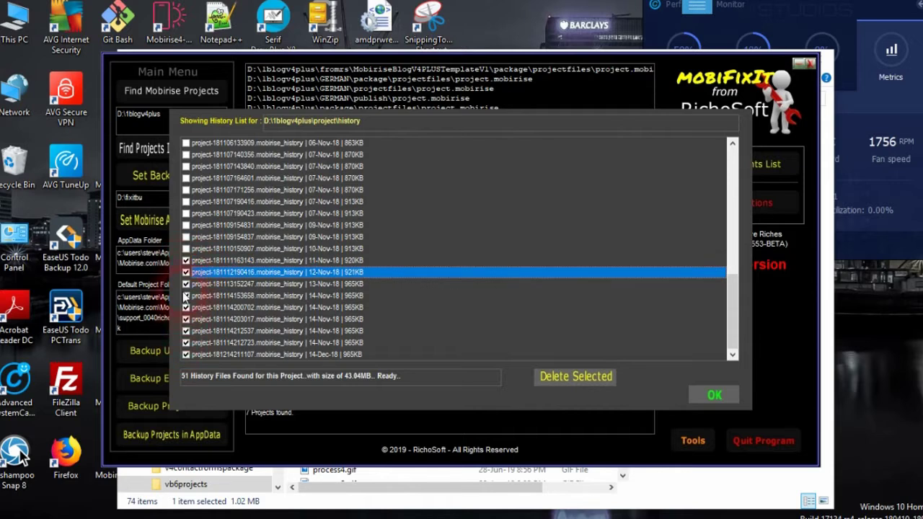
pyautogui.click(186, 248)
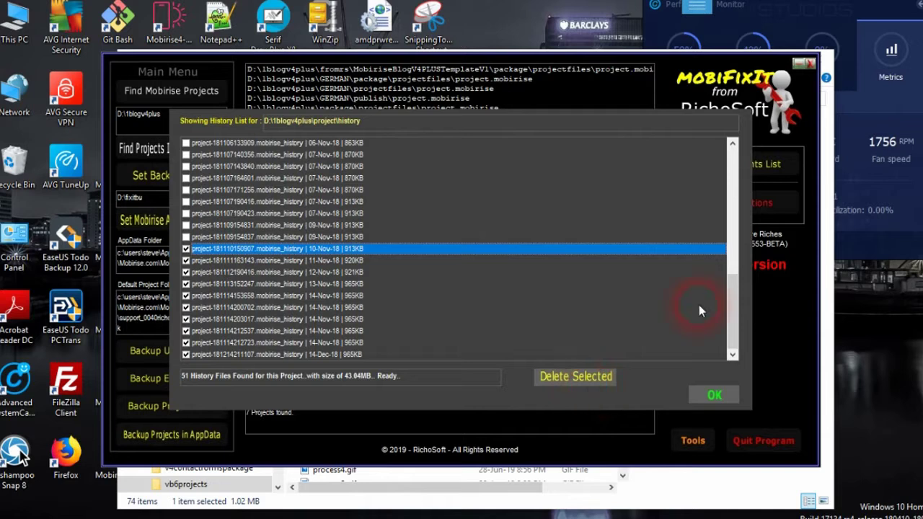
pyautogui.moveTo(727, 293); pyautogui.dragTo(732, 357)
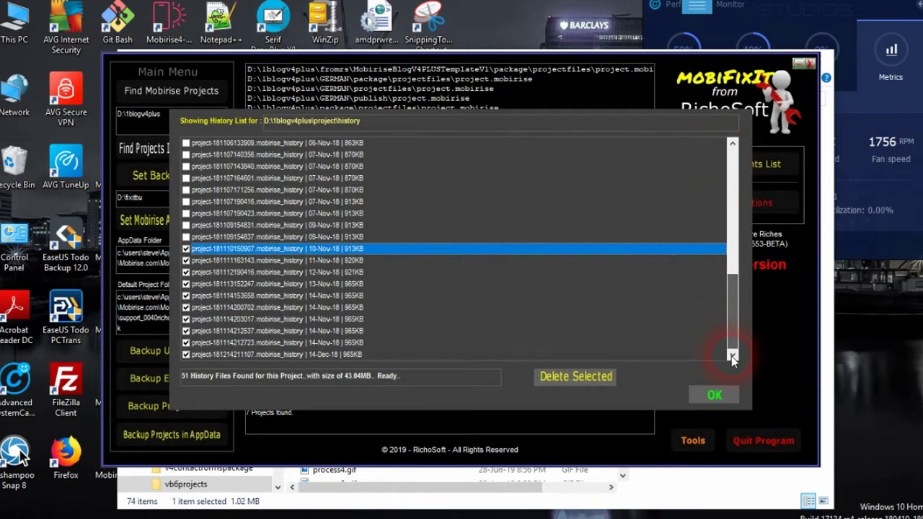
pyautogui.click(186, 263)
pyautogui.click(186, 272)
pyautogui.click(186, 283)
pyautogui.click(186, 296)
pyautogui.click(185, 307)
pyautogui.click(186, 319)
pyautogui.click(185, 330)
pyautogui.click(186, 342)
pyautogui.click(186, 354)
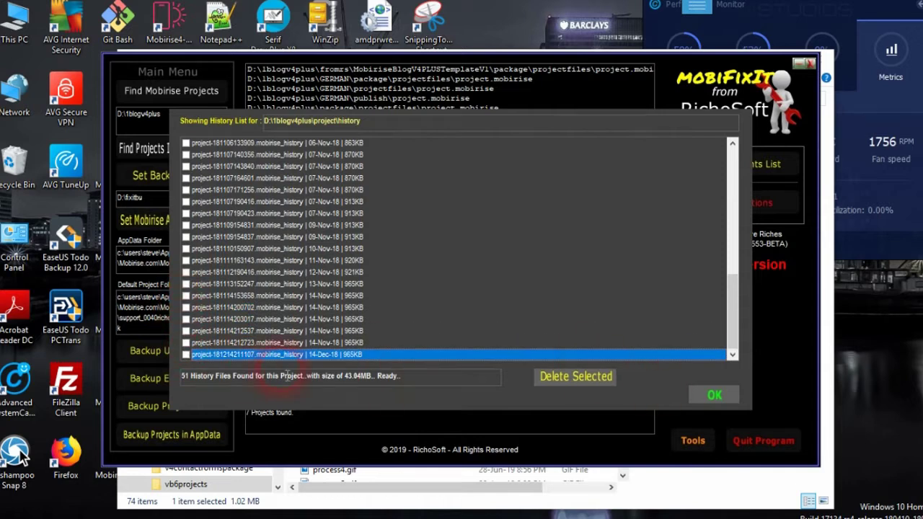
# Step: Delete the ten oldest history files, from project-180303171936.mobirise_history through project-180307103217.mobirise_history, and confirm the deletion
pyautogui.moveTo(734, 323); pyautogui.dragTo(708, 183)
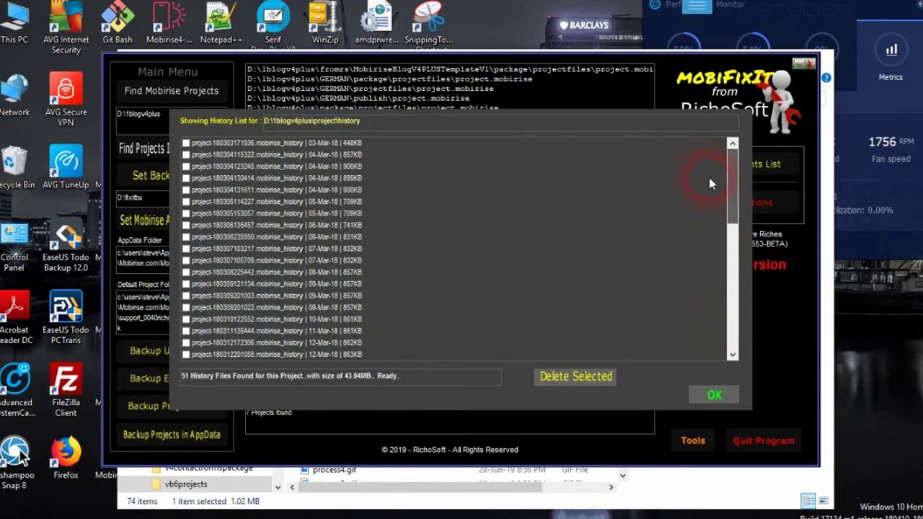
pyautogui.click(186, 143)
pyautogui.click(186, 154)
pyautogui.click(185, 165)
pyautogui.click(186, 178)
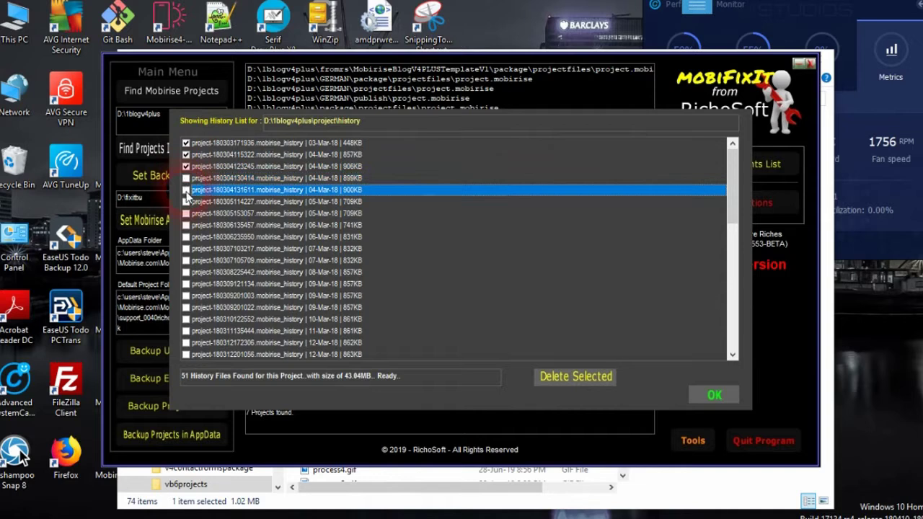
pyautogui.click(186, 189)
pyautogui.click(186, 201)
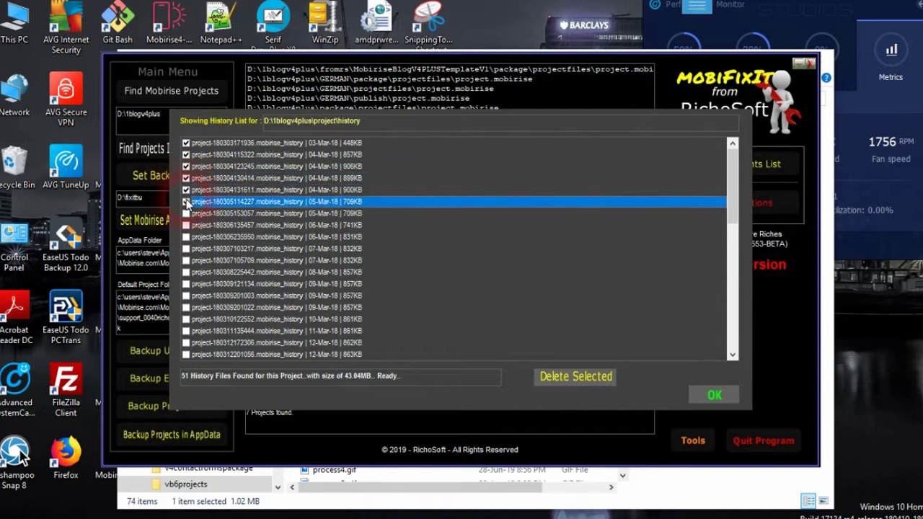
pyautogui.click(186, 213)
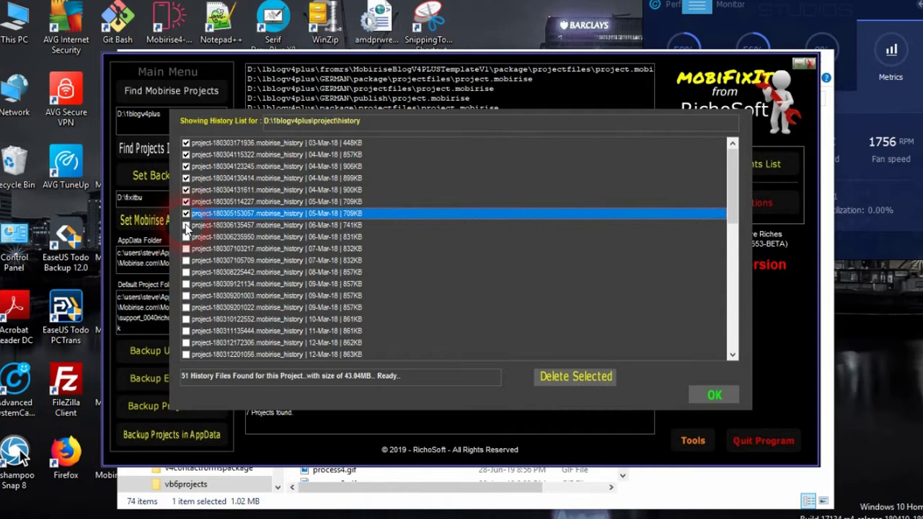
pyautogui.click(186, 225)
pyautogui.click(186, 237)
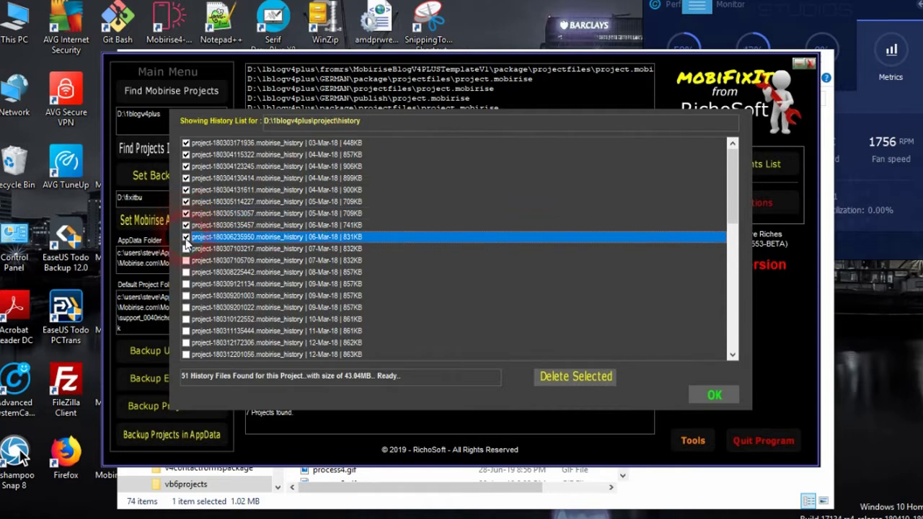
pyautogui.click(186, 248)
pyautogui.click(585, 377)
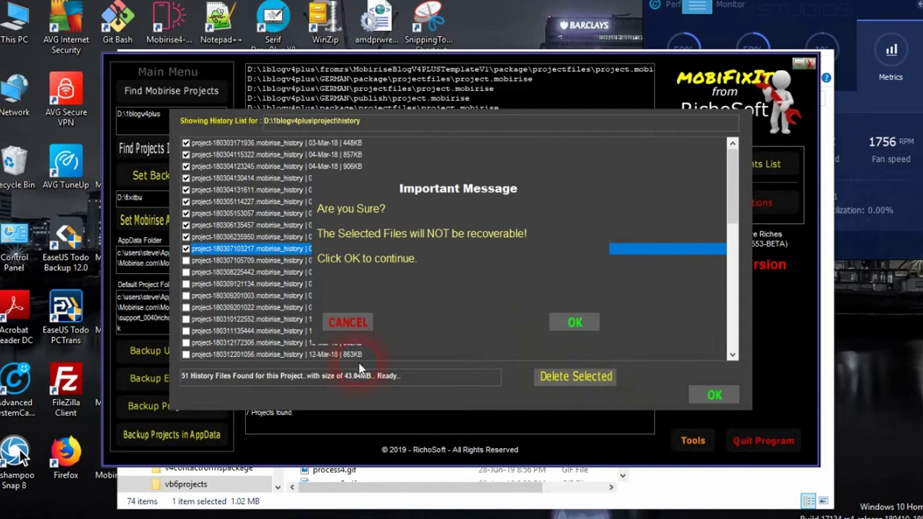
pyautogui.click(576, 321)
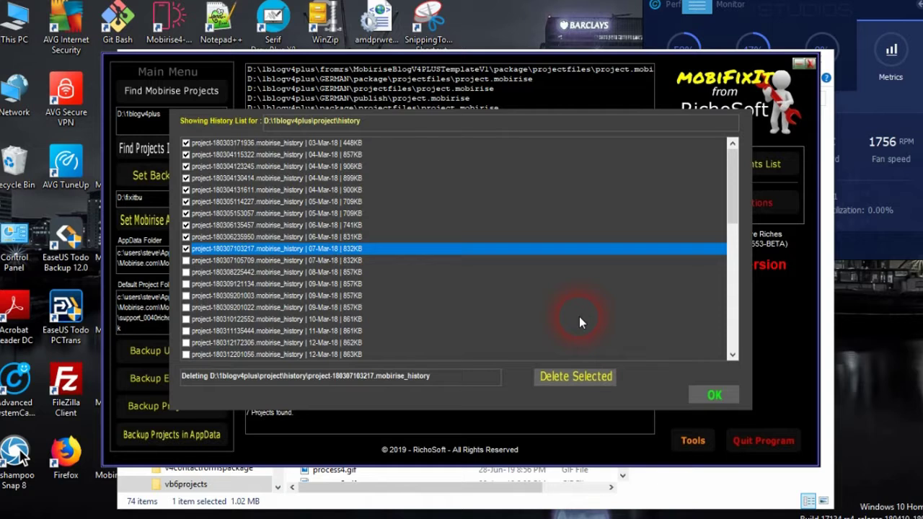
# Step: Check the remaining history files and their total size, and close the history list
pyautogui.click(368, 392)
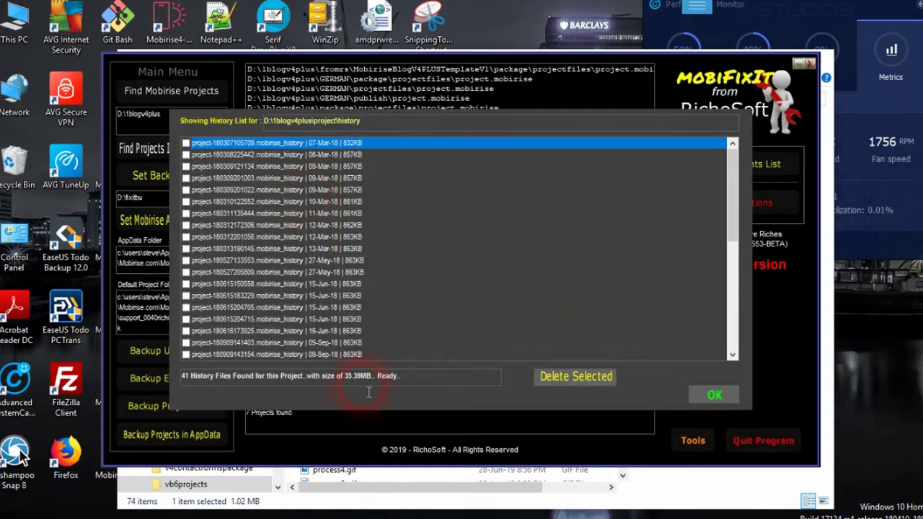
pyautogui.doubleClick(357, 376)
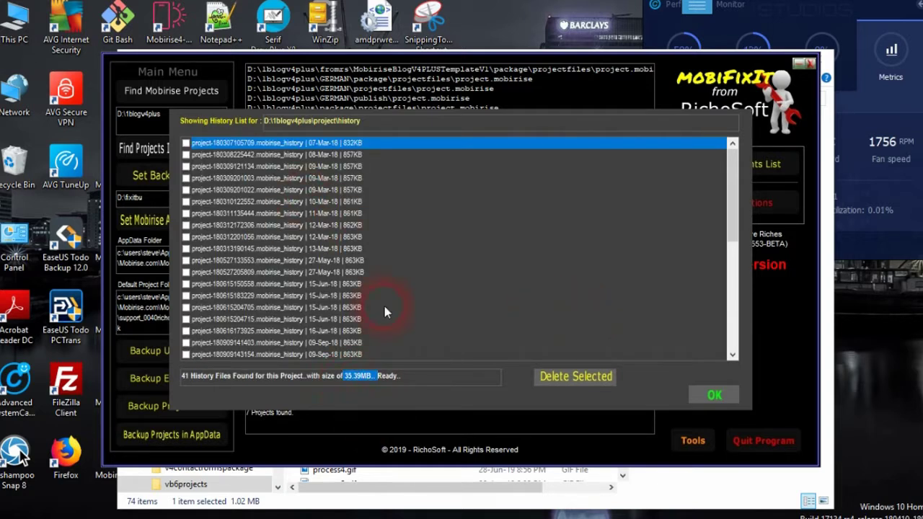
pyautogui.click(473, 248)
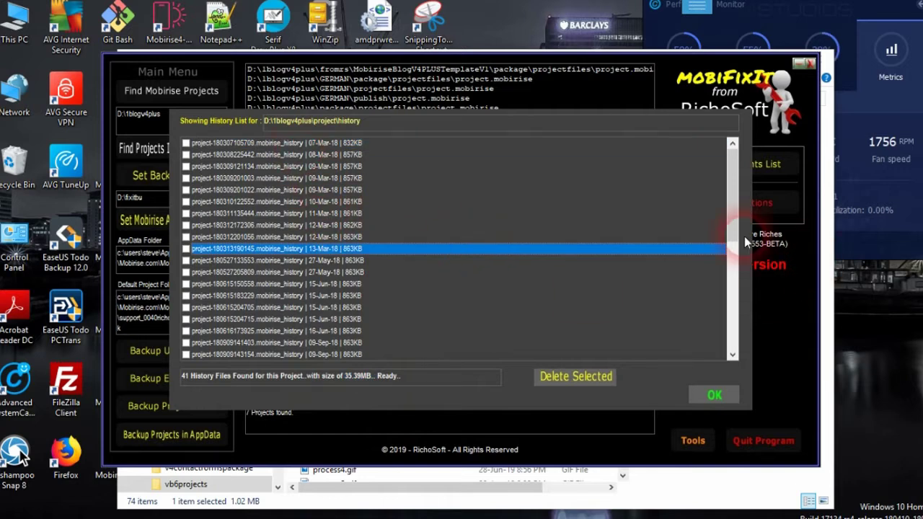
pyautogui.moveTo(732, 216); pyautogui.dragTo(733, 330)
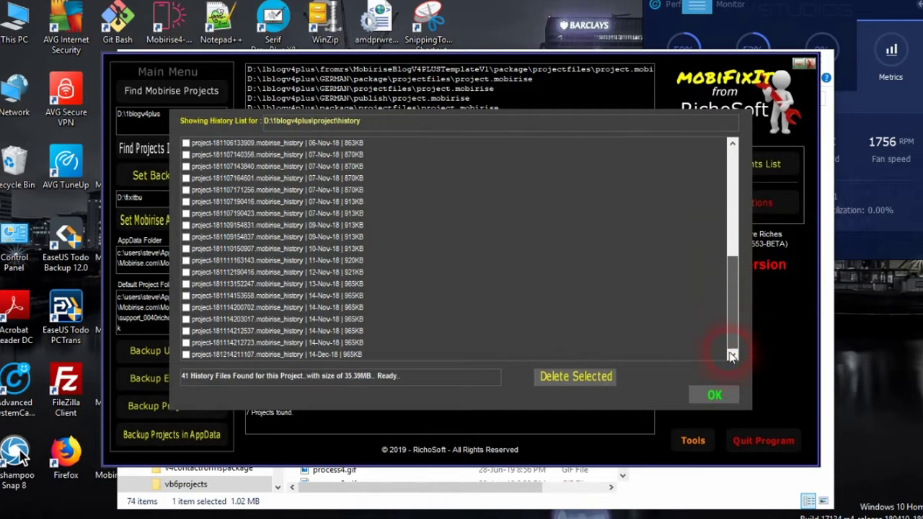
pyautogui.scroll(7, 511, 230)
pyautogui.click(713, 396)
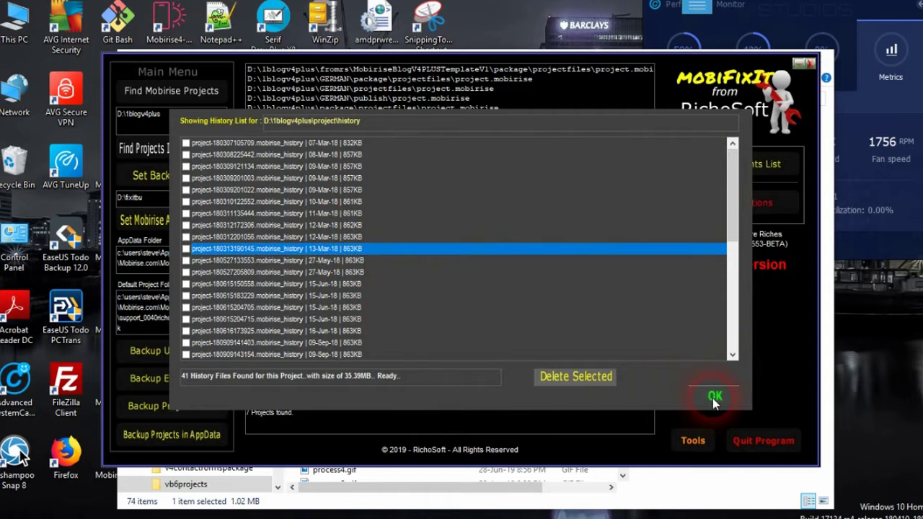
# Step: Back up the D:\1blogv4plus\project\project.mobirise project to the set backup folder, accepting the overwriting of existing files
pyautogui.rightClick(390, 124)
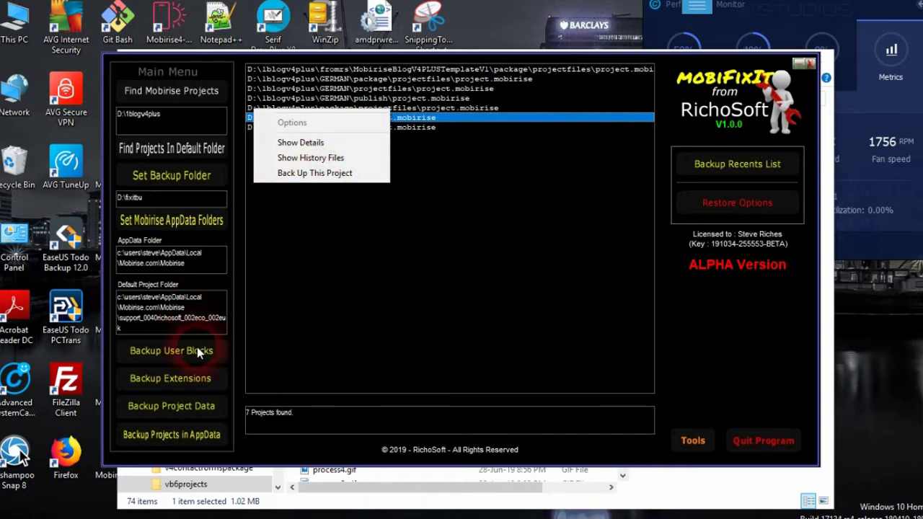
pyautogui.click(311, 175)
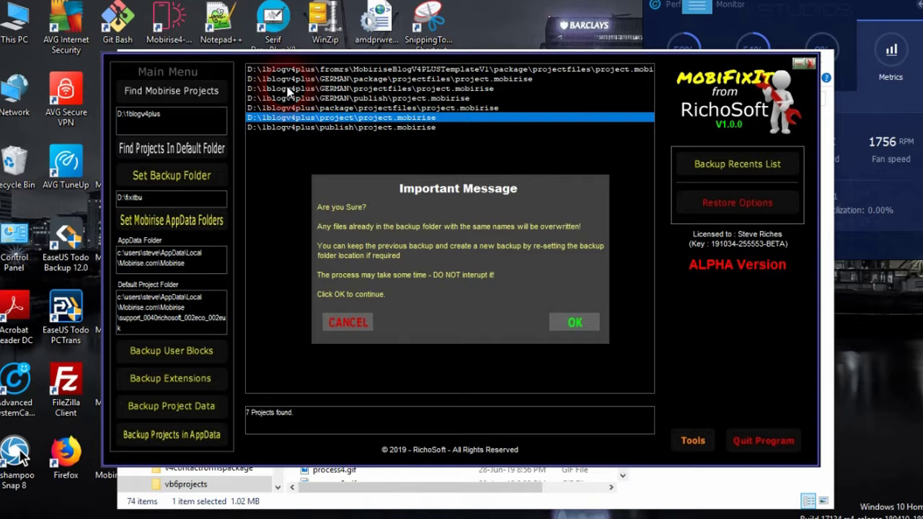
pyautogui.click(575, 323)
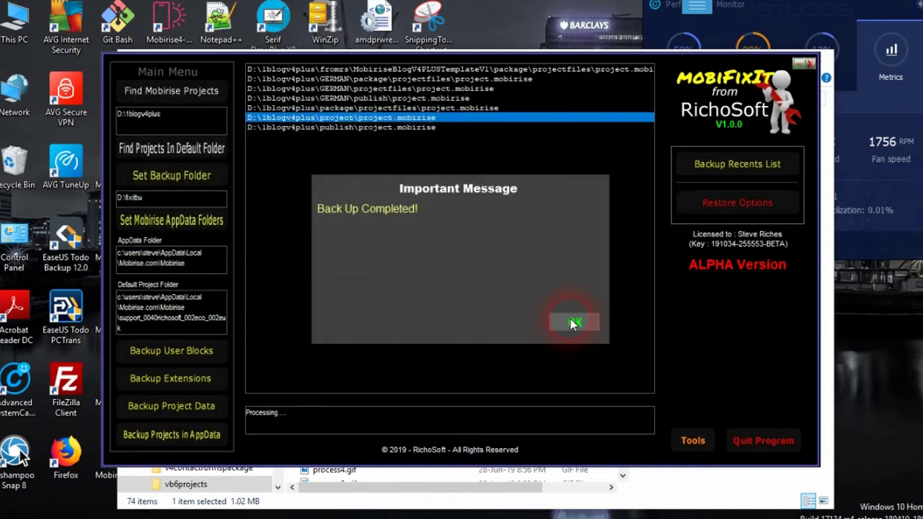
pyautogui.click(570, 318)
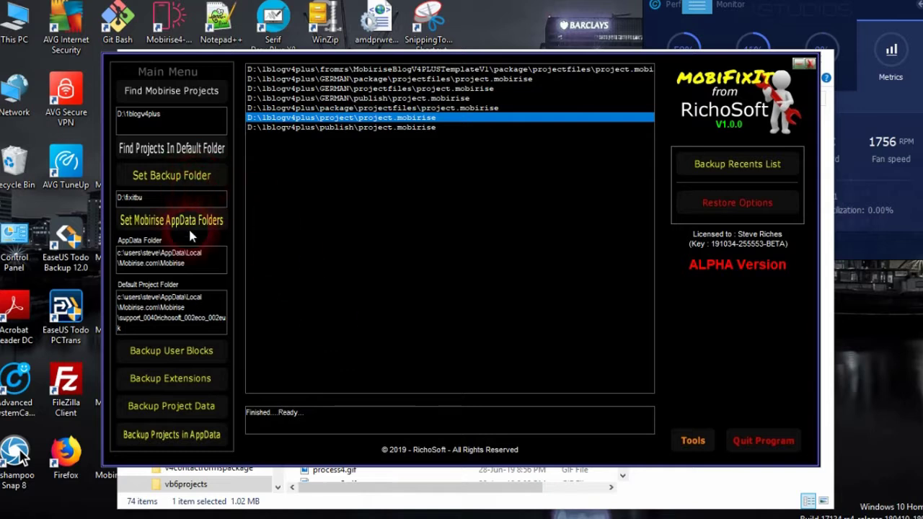
# Step: Back up the Mobirise user blocks to the set backup folder, accepting the overwriting of existing files
pyautogui.click(171, 353)
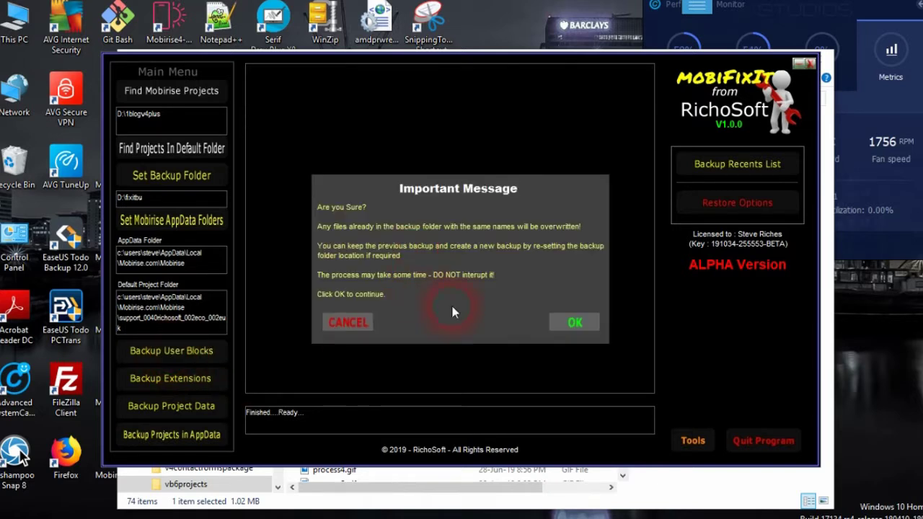
pyautogui.click(581, 321)
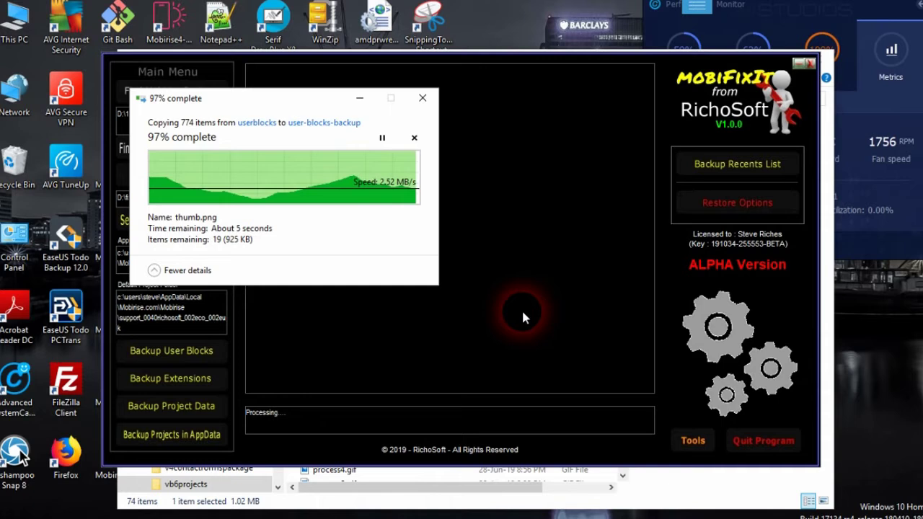
pyautogui.click(590, 326)
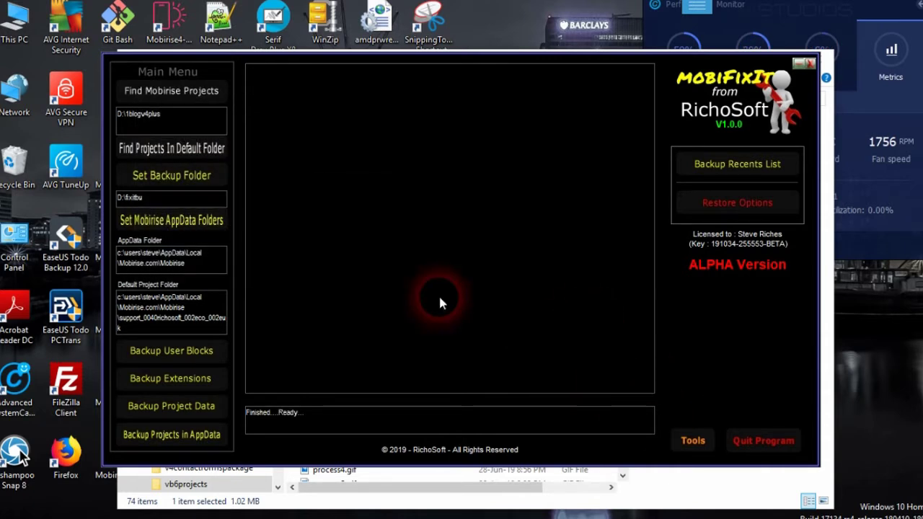
# Step: Back up the Mobirise extensions to the set backup folder, accepting the overwriting of existing files
pyautogui.click(191, 380)
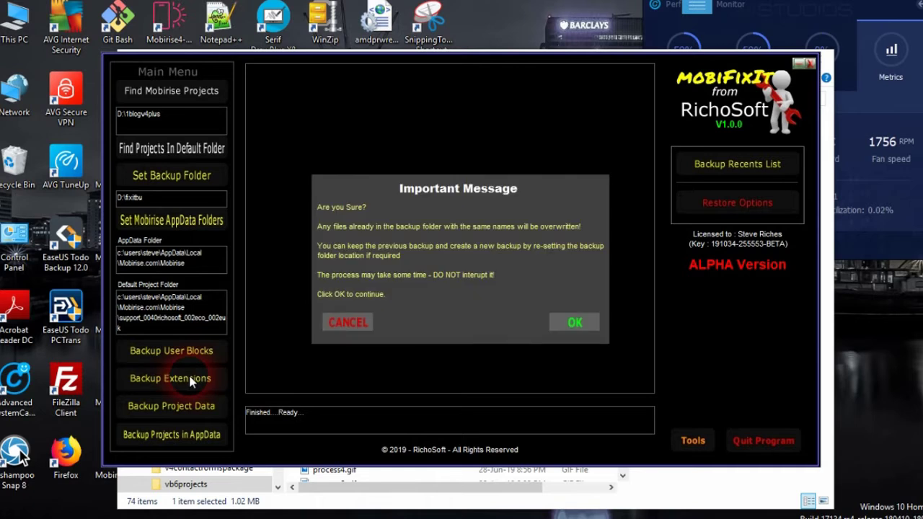
pyautogui.click(576, 323)
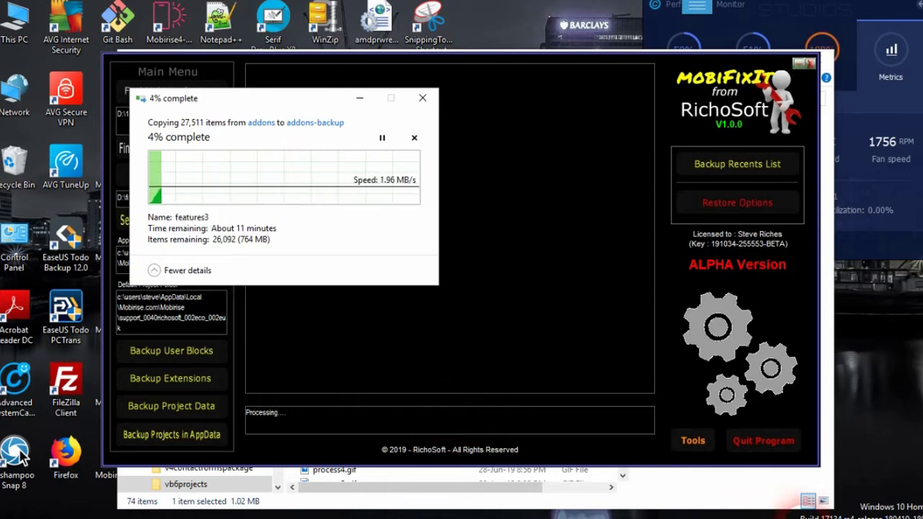
pyautogui.moveTo(742, 503)
pyautogui.rightClick(684, 510)
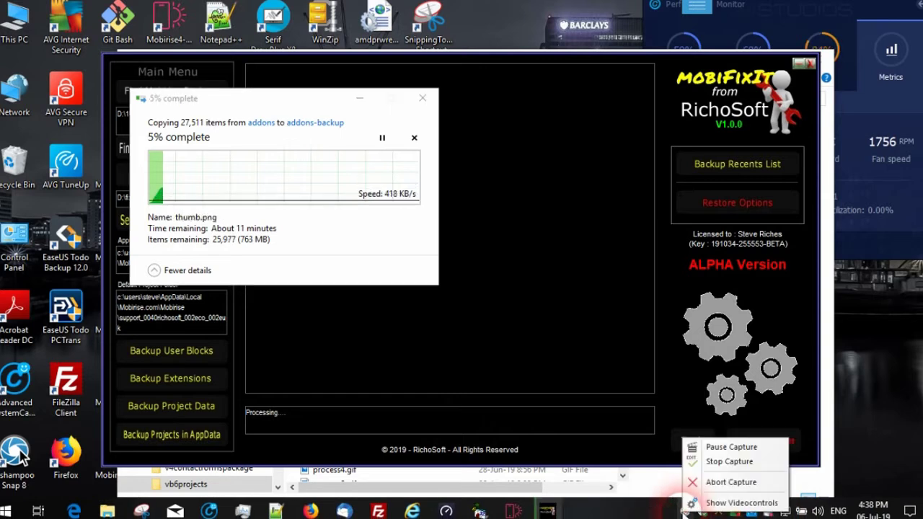
pyautogui.click(734, 447)
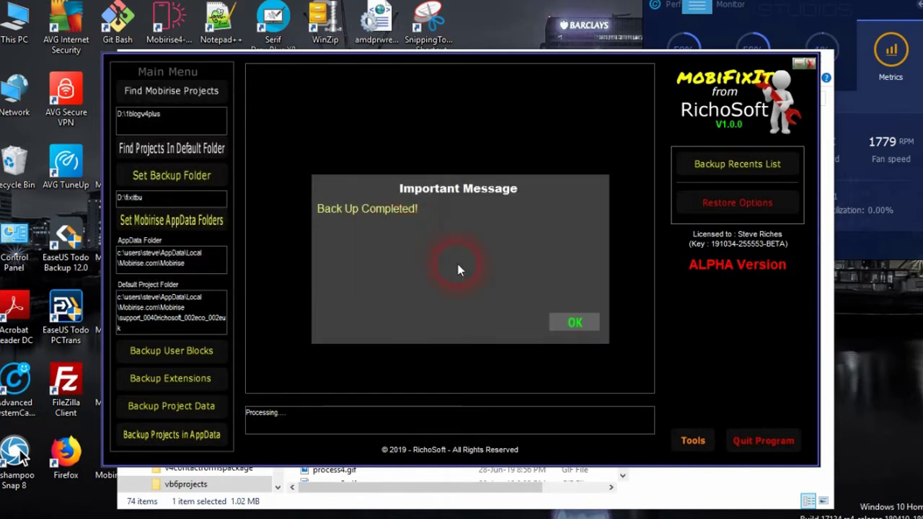
pyautogui.click(574, 321)
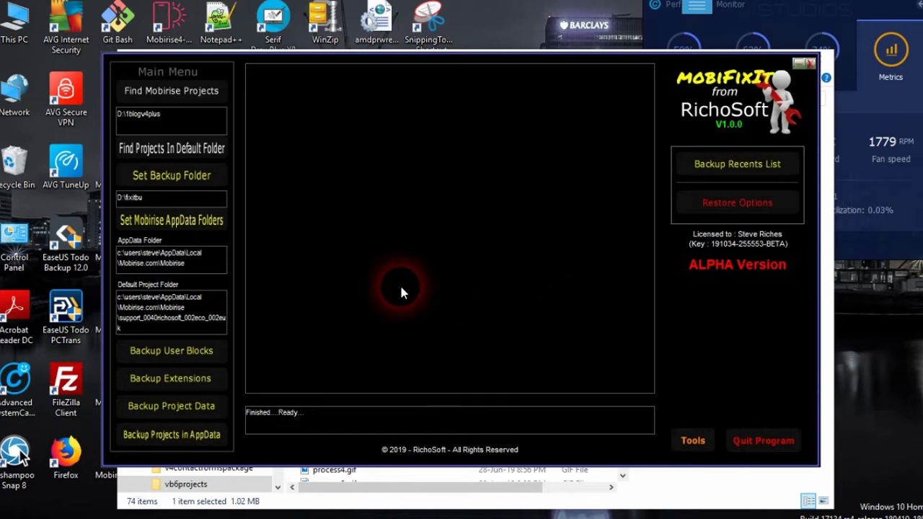
# Step: Back up the Mobirise project data to the set backup folder, accepting the overwriting of existing files
pyautogui.click(176, 407)
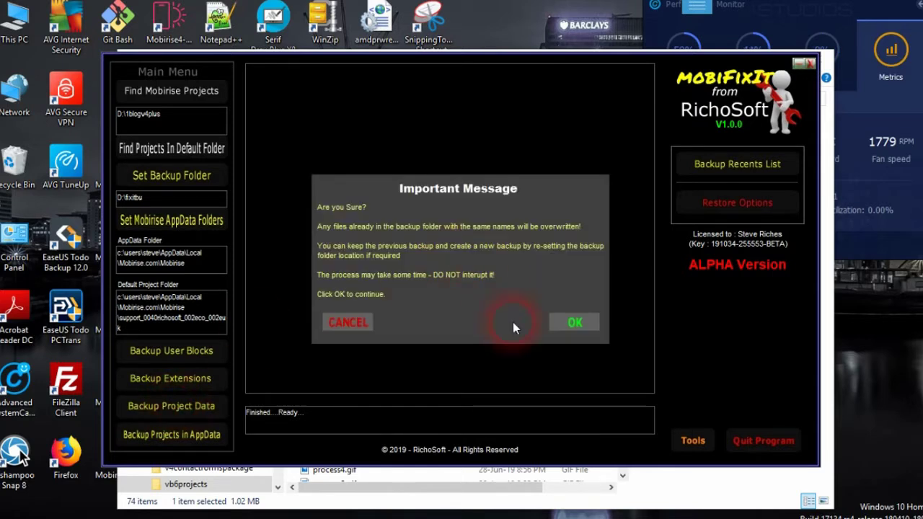
pyautogui.click(577, 325)
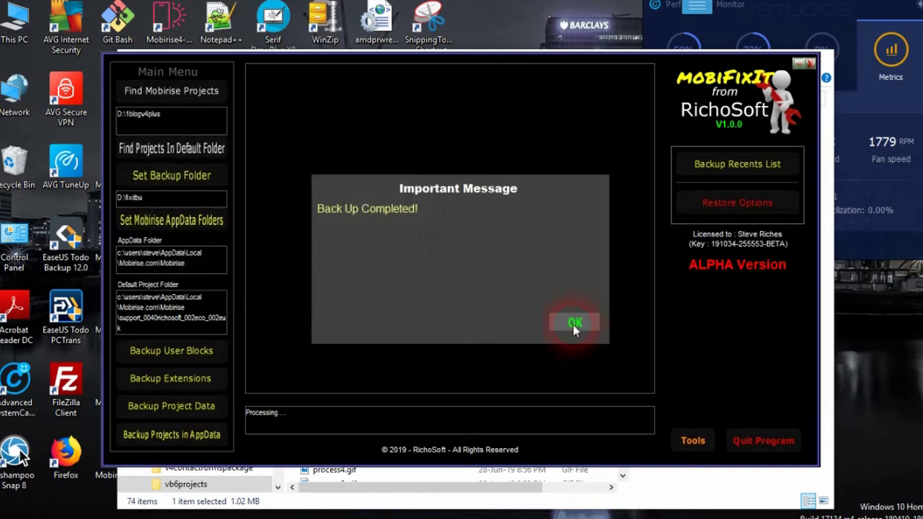
pyautogui.click(573, 324)
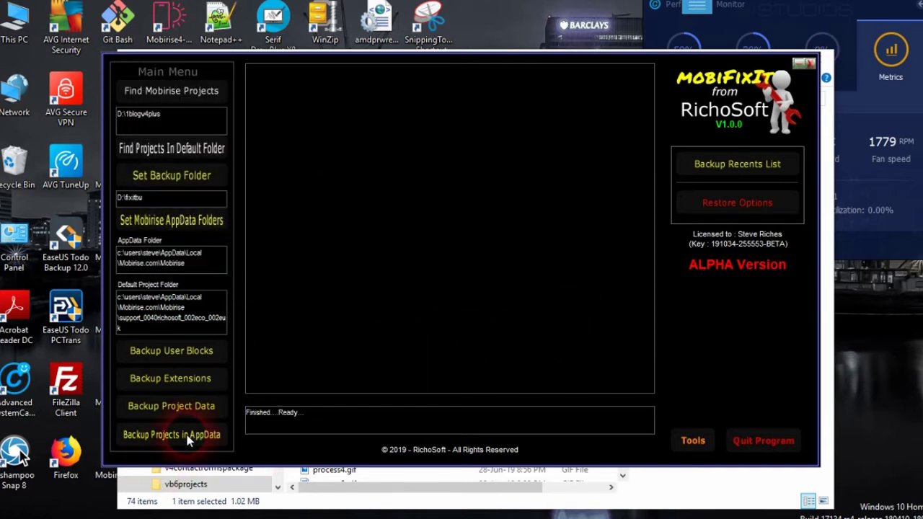
# Step: Back up the projects stored in AppData to the set backup folder, accepting the overwriting of existing files
pyautogui.click(167, 436)
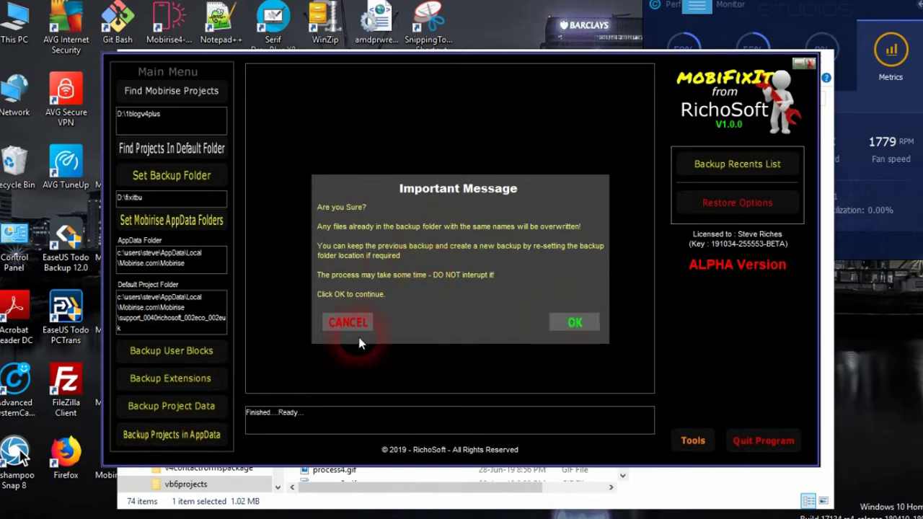
pyautogui.click(566, 322)
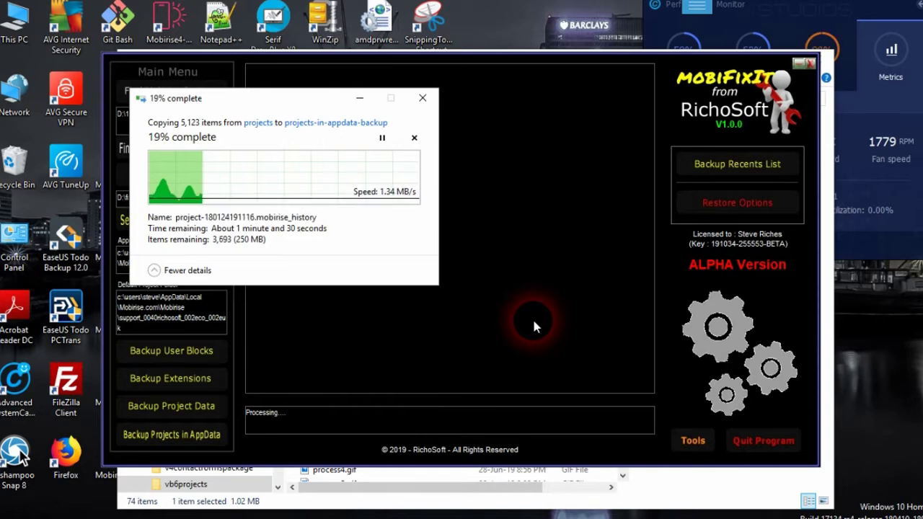
pyautogui.moveTo(685, 511)
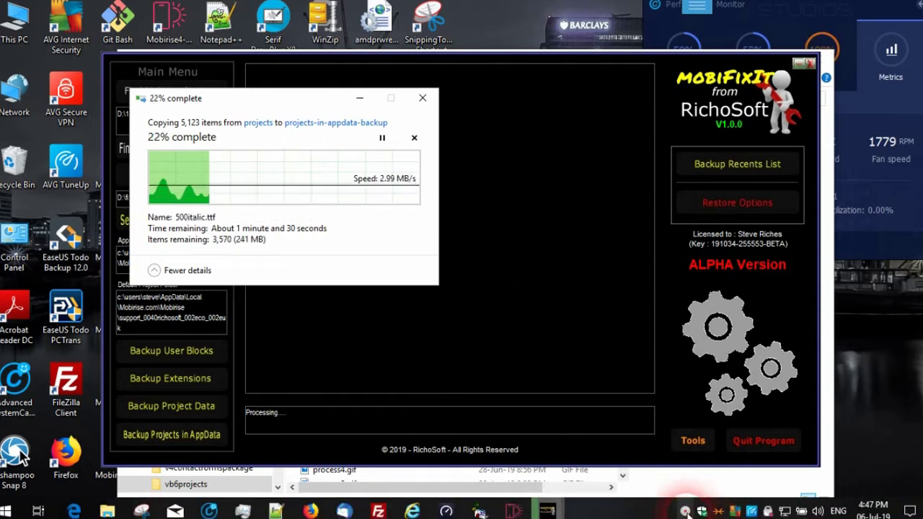
pyautogui.rightClick(685, 512)
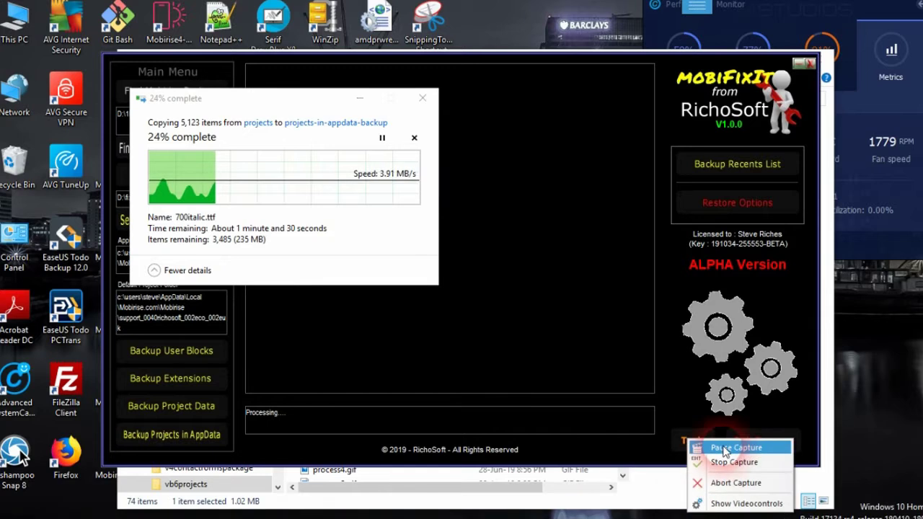
pyautogui.click(719, 447)
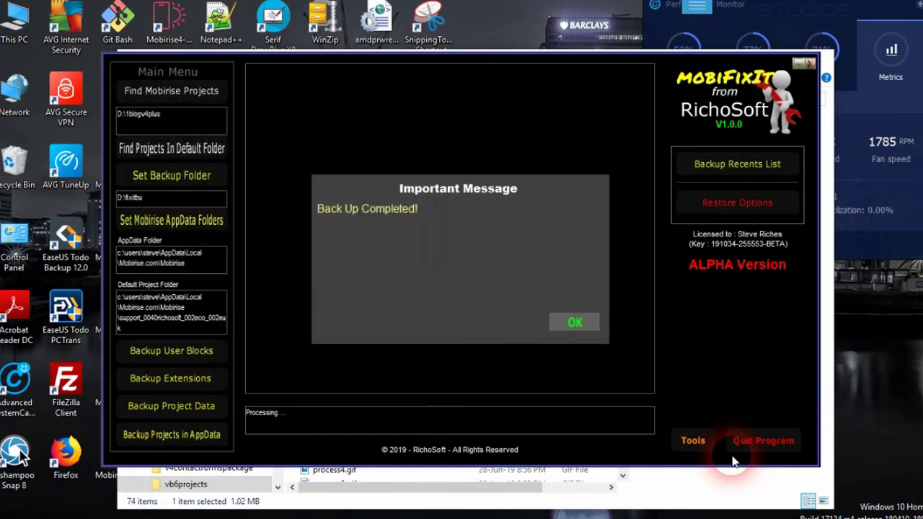
pyautogui.click(565, 322)
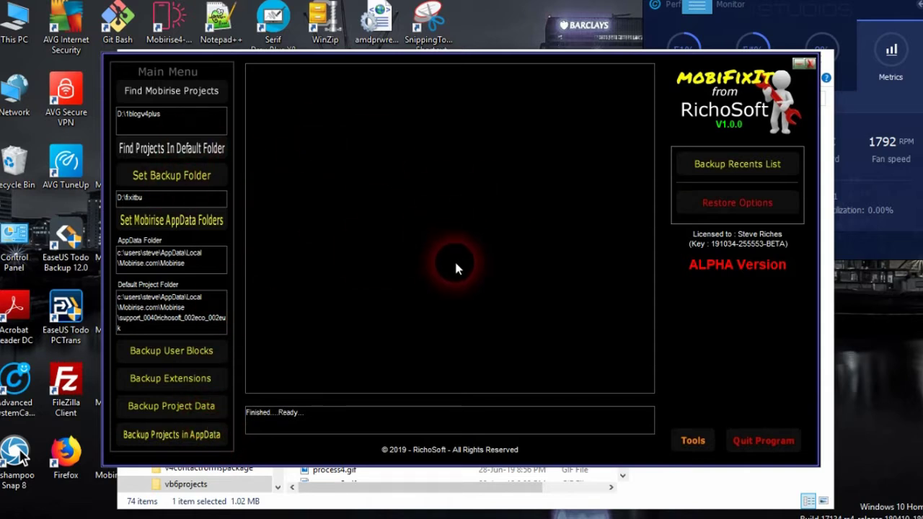
# Step: Back up the Mobirise recents list and confirm the backup
pyautogui.click(724, 165)
pyautogui.click(566, 327)
pyautogui.click(567, 327)
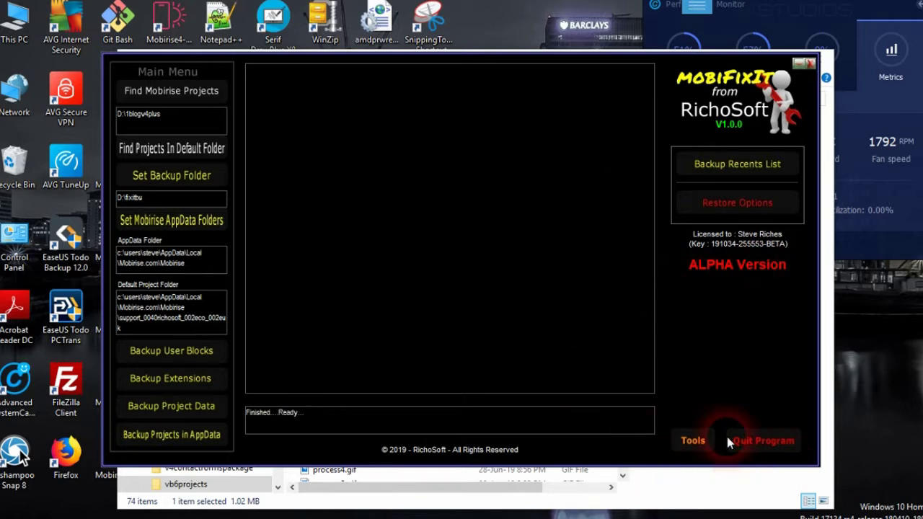
# Step: Open the restore options and list the backed-up user blocks available for restoring
pyautogui.click(713, 205)
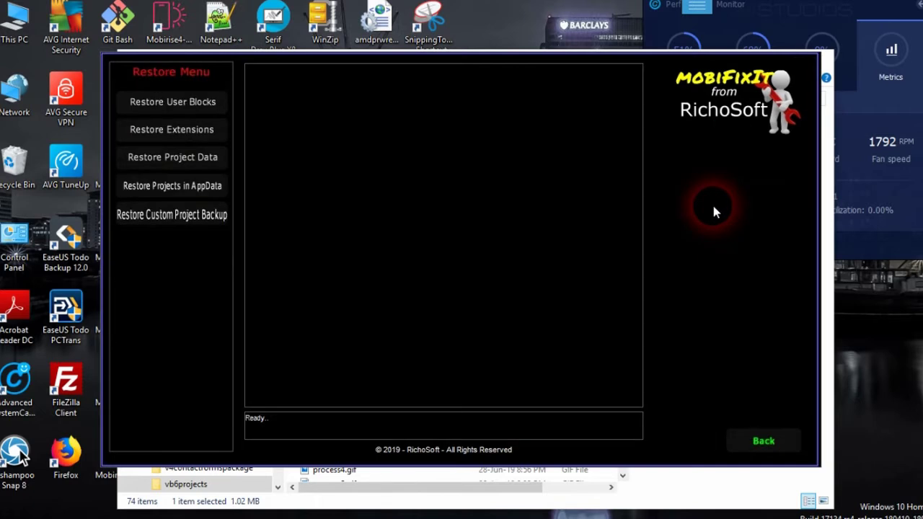
pyautogui.click(163, 110)
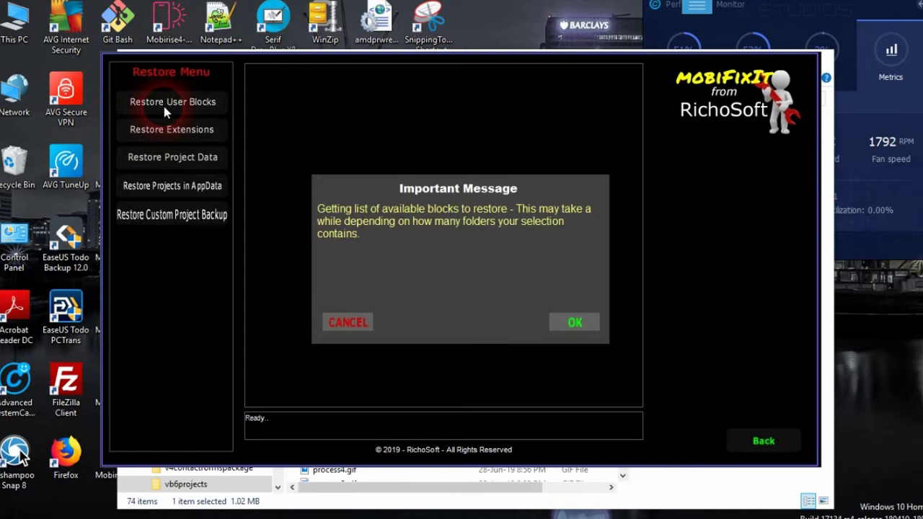
pyautogui.click(594, 328)
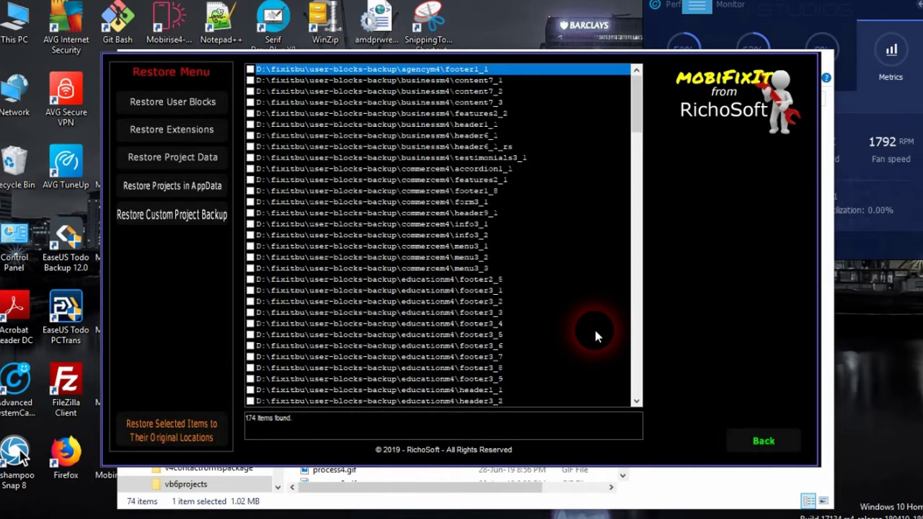
pyautogui.moveTo(635, 113); pyautogui.dragTo(613, 97)
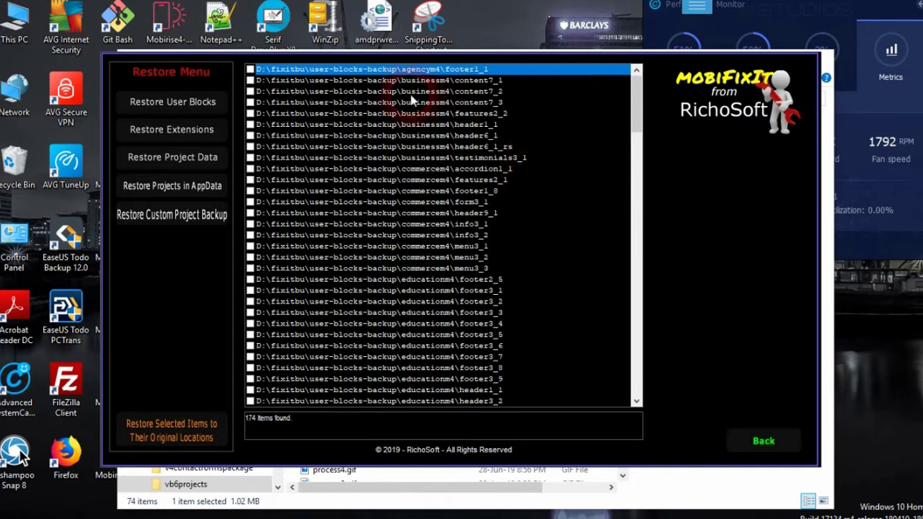
# Step: Restore the agencym4\footer1_1 user block to its original location, accepting the overwriting of existing files
pyautogui.click(384, 70)
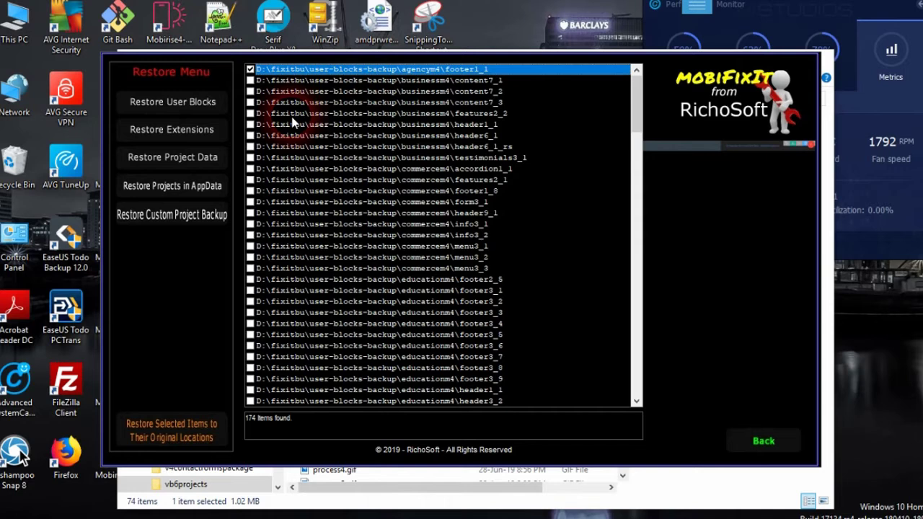
pyautogui.click(155, 442)
pyautogui.click(564, 322)
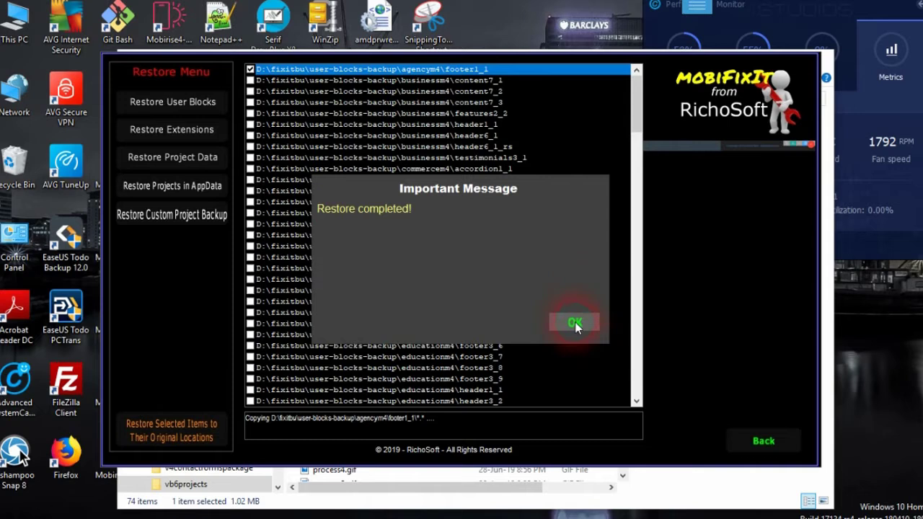
pyautogui.click(574, 324)
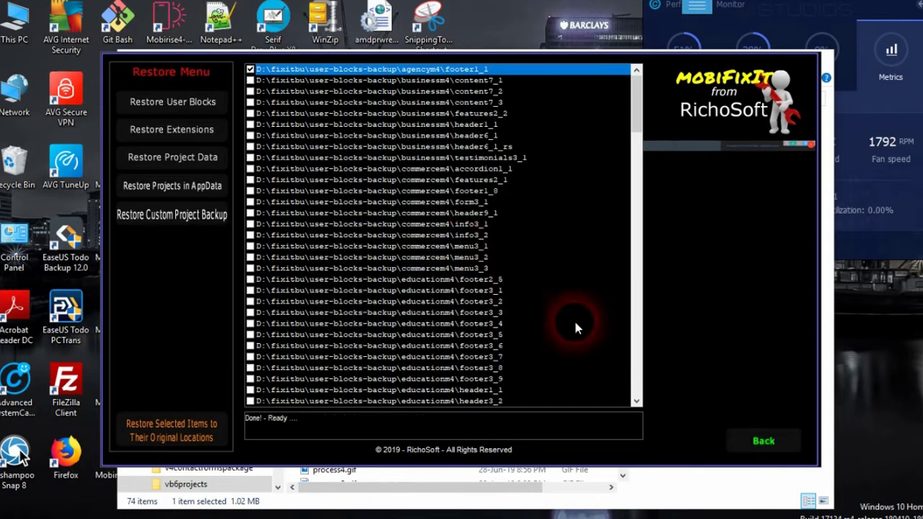
# Step: Add businessm4\content7_1, content7_2 and content7_3 to the selection and restore the selected blocks to their original locations, accepting overwriting
pyautogui.click(250, 80)
pyautogui.click(250, 91)
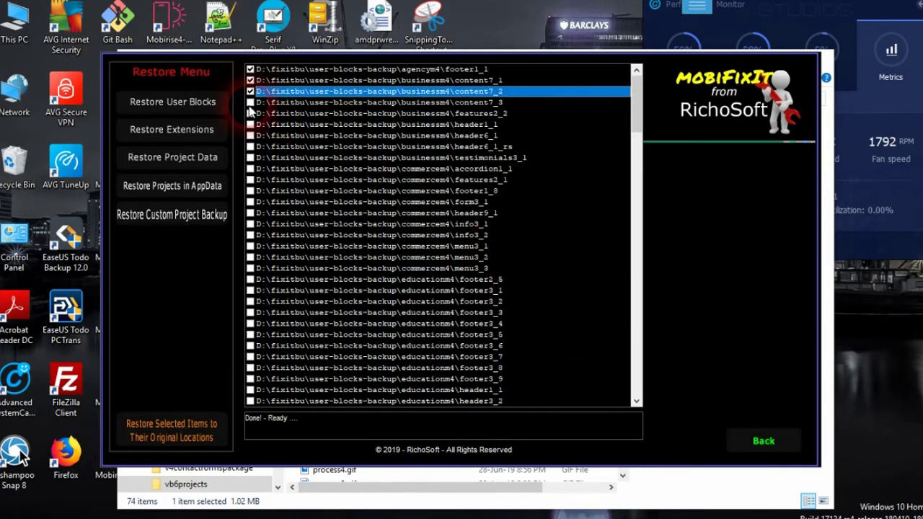
pyautogui.click(250, 103)
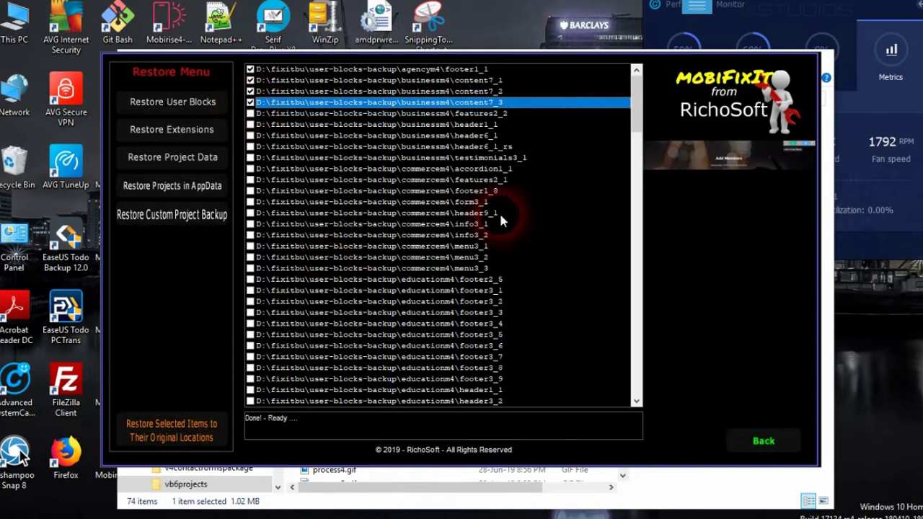
pyautogui.click(192, 433)
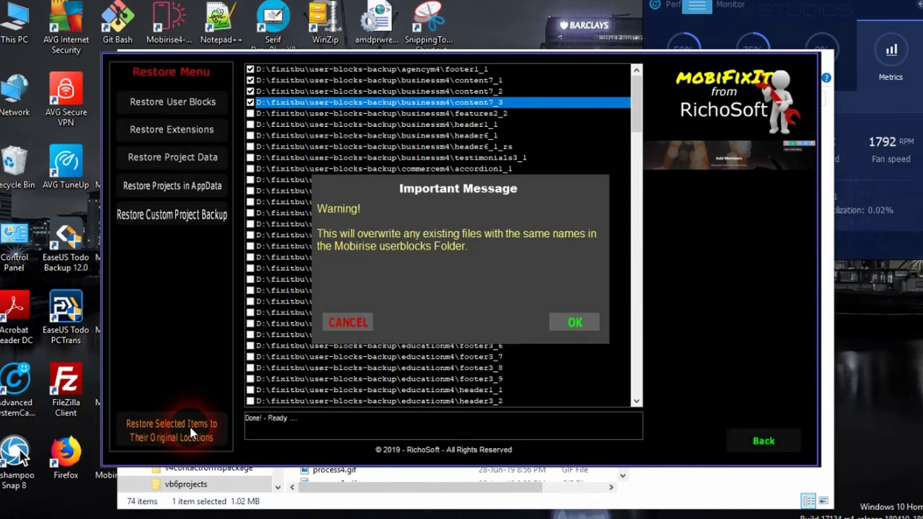
pyautogui.click(596, 328)
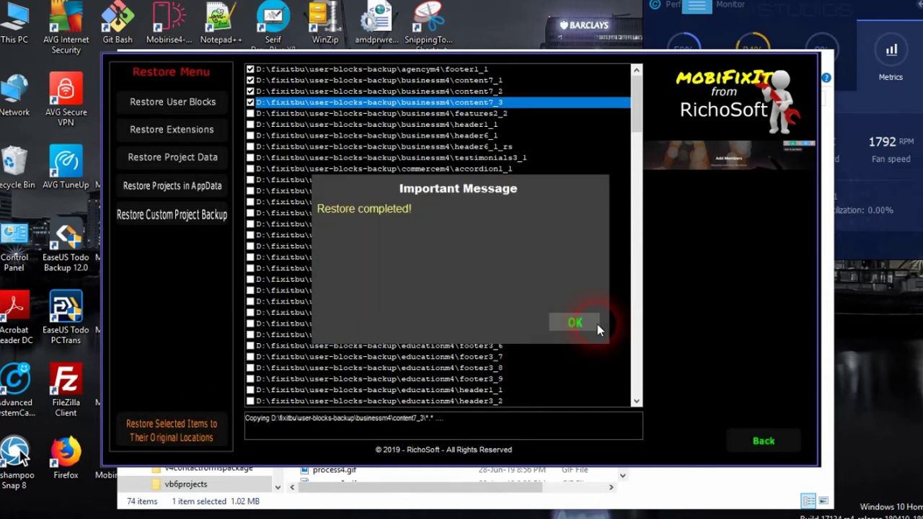
pyautogui.click(580, 326)
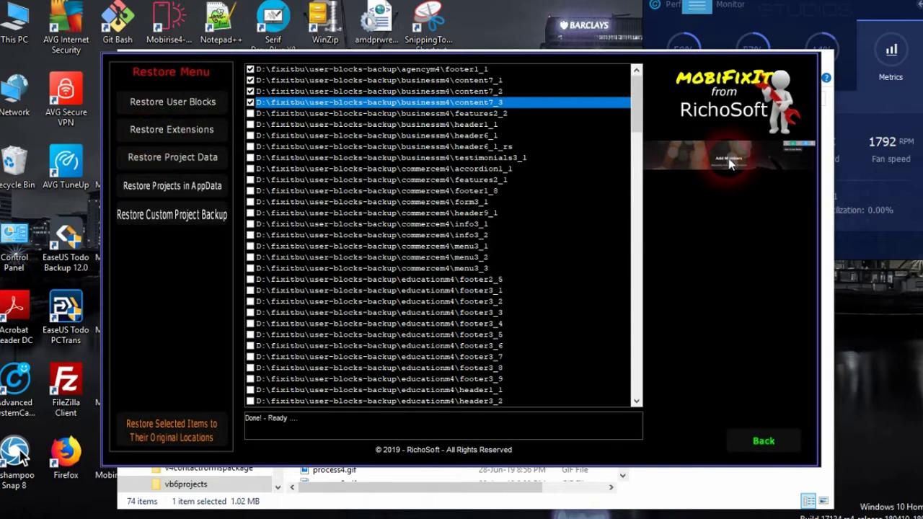
# Step: Examine the preview images of various backed-up user blocks from the businessm4, commercem4, educationm4, extensions and hotelm4 groups
pyautogui.click(467, 180)
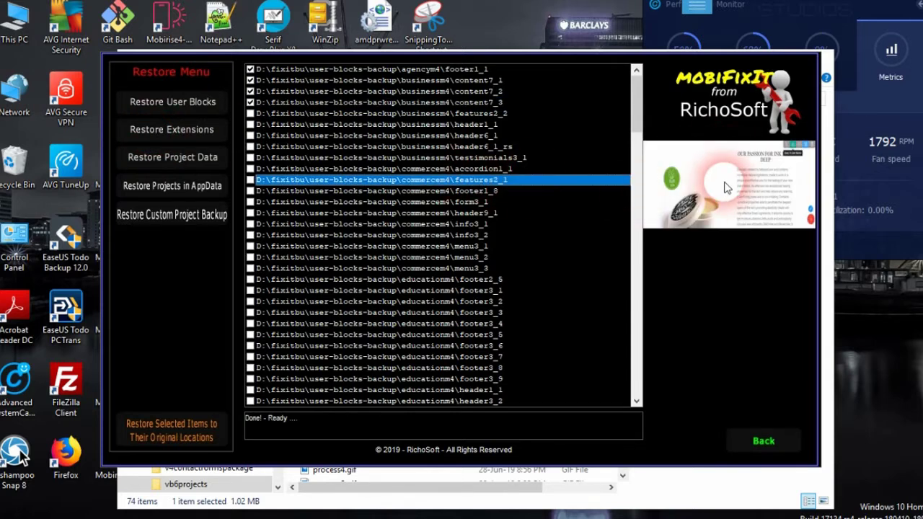
pyautogui.click(514, 303)
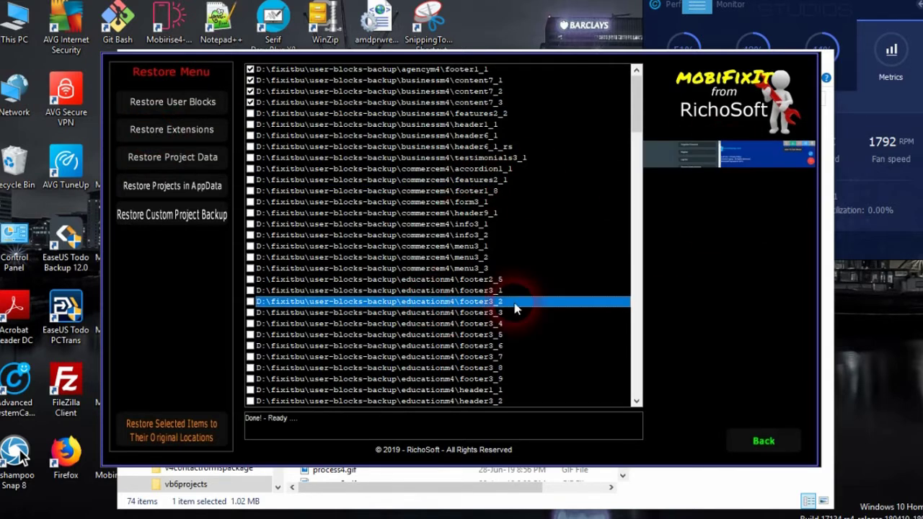
pyautogui.click(496, 368)
pyautogui.click(482, 224)
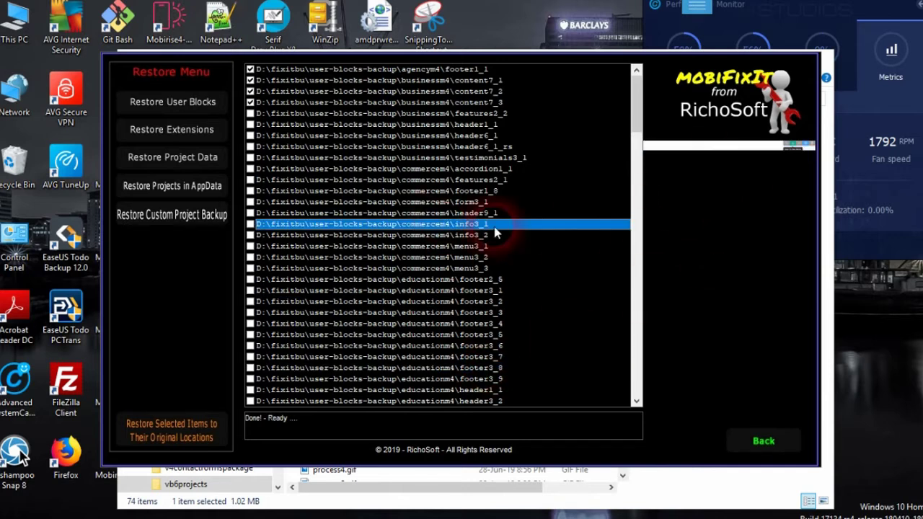
pyautogui.click(431, 169)
pyautogui.click(421, 125)
pyautogui.click(424, 92)
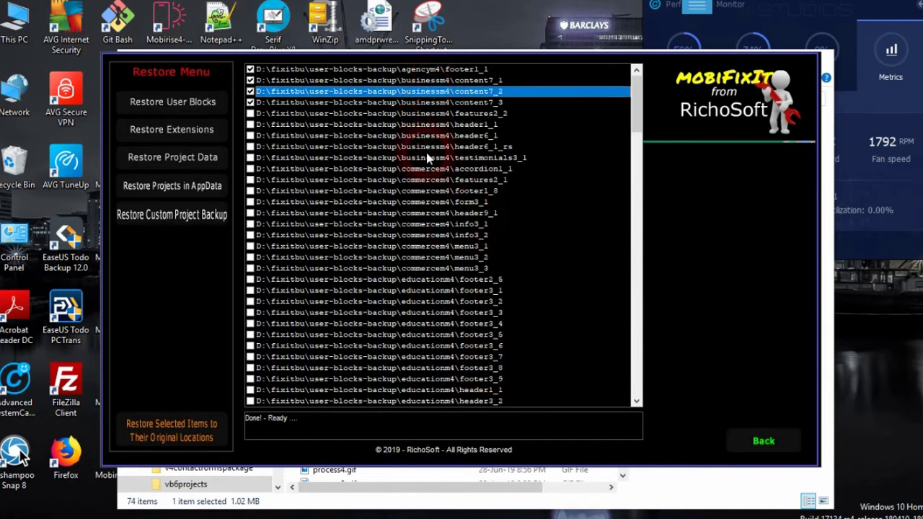
pyautogui.click(413, 268)
pyautogui.scroll(-2, 411, 361)
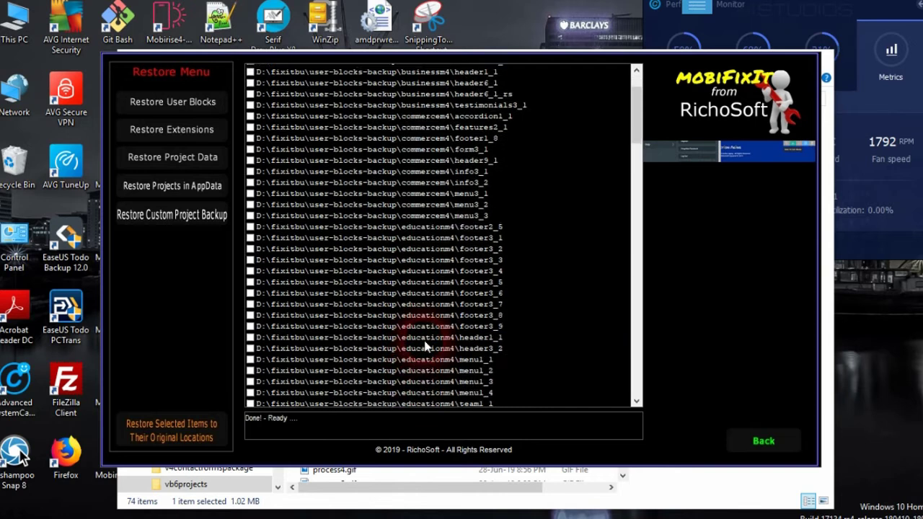
pyautogui.click(425, 336)
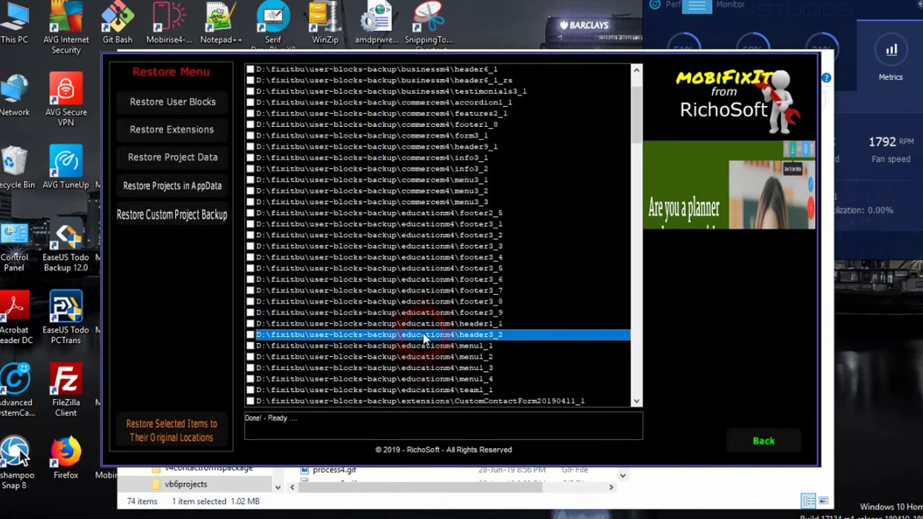
pyautogui.click(462, 356)
pyautogui.scroll(-5, 439, 375)
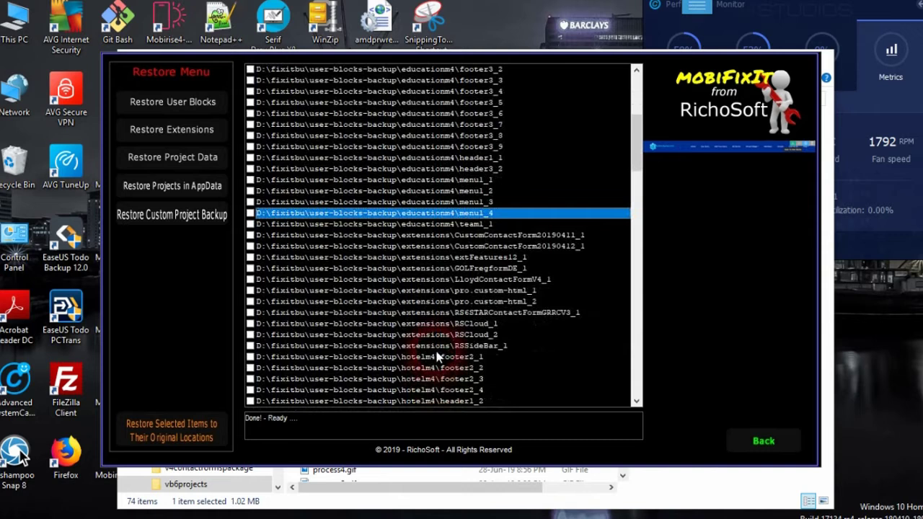
pyautogui.click(437, 323)
pyautogui.click(431, 357)
pyautogui.click(432, 378)
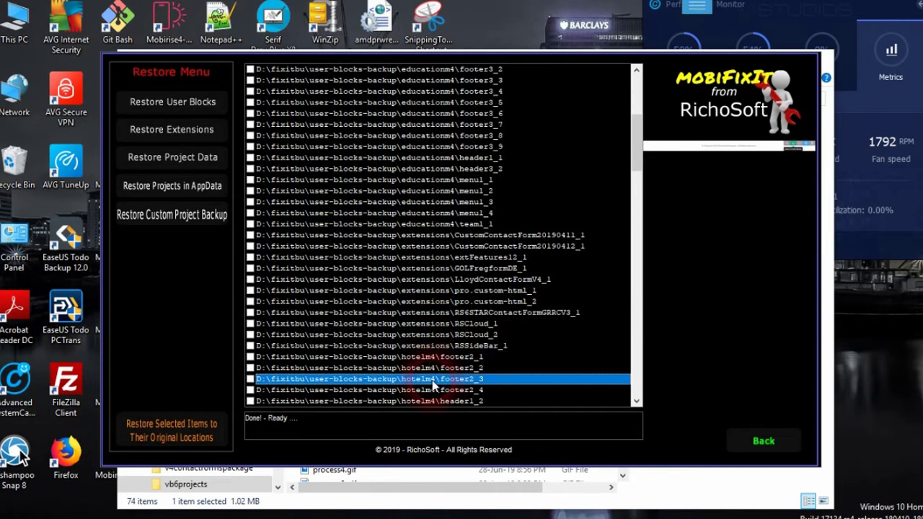
# Step: Examine the preview images of the backed-up mobirise3\footer1_1 and footer1_3 user blocks
pyautogui.scroll(-4, 449, 383)
pyautogui.click(437, 368)
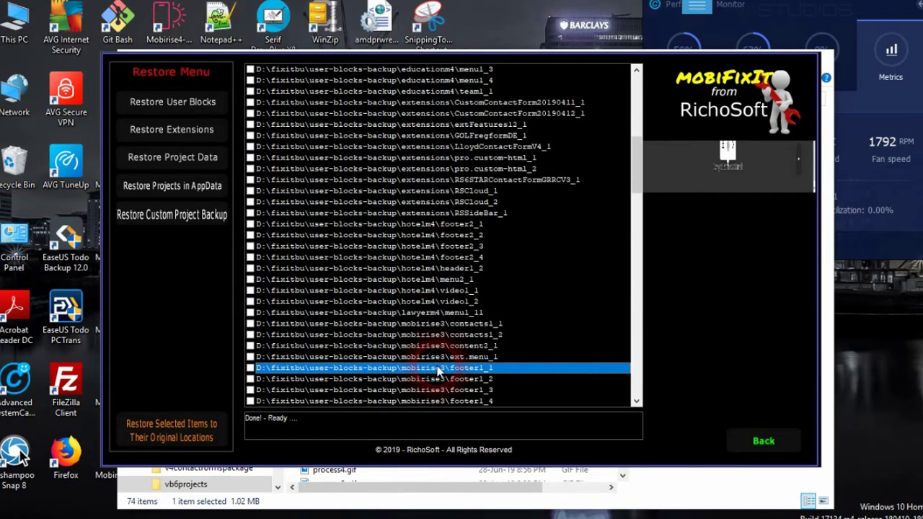
pyautogui.click(435, 390)
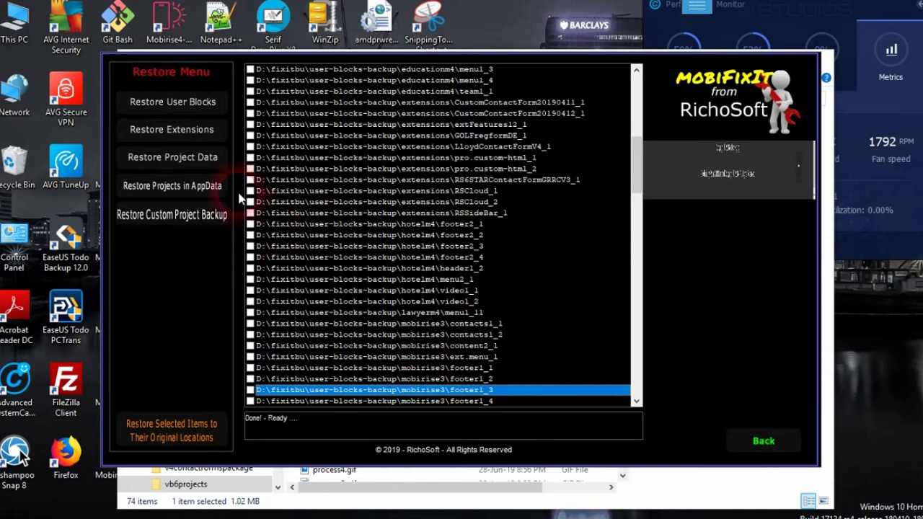
# Step: List the backed-up extensions available for restoring and look through the addons-backup entries
pyautogui.click(160, 138)
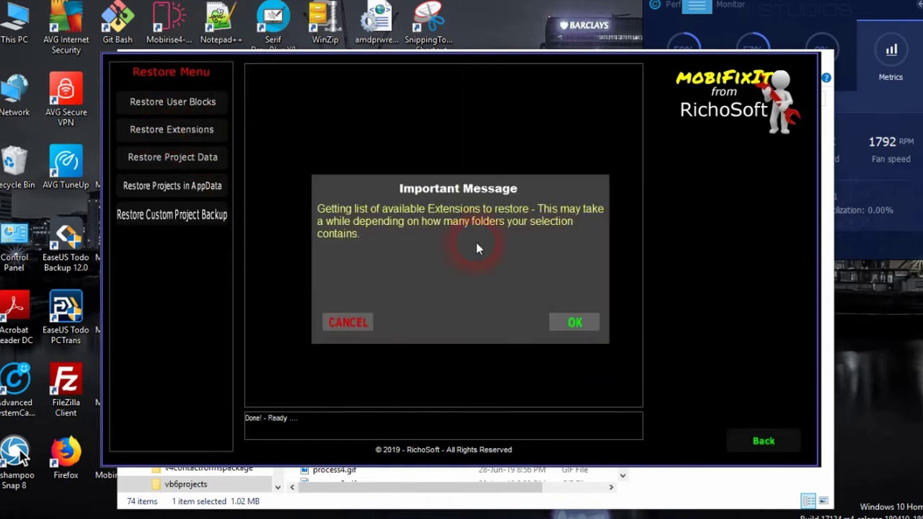
pyautogui.click(592, 326)
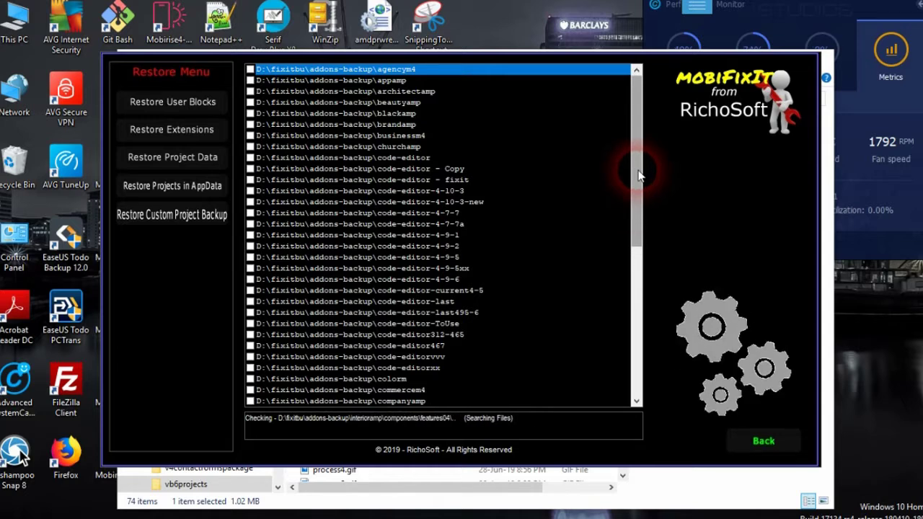
pyautogui.moveTo(638, 175); pyautogui.dragTo(617, 345)
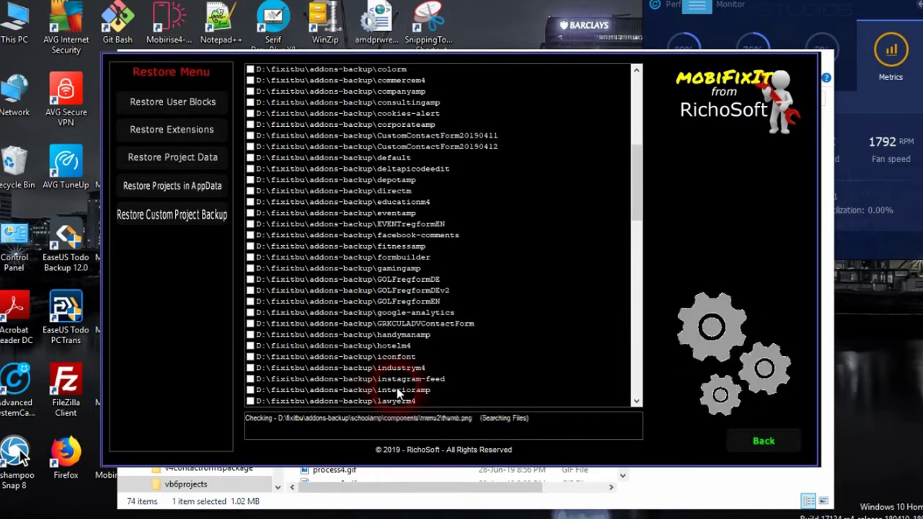
pyautogui.moveTo(635, 159); pyautogui.dragTo(635, 369)
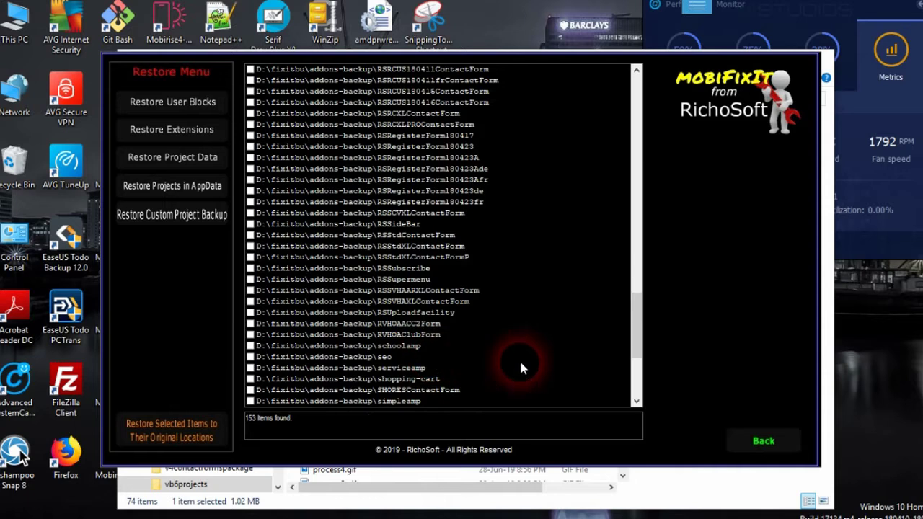
# Step: Restore the RIVER2ContactForm extension to its original location, accepting the overwriting of existing files in the Mobirise addons folder
pyautogui.moveTo(633, 324); pyautogui.dragTo(254, 223)
pyautogui.click(250, 202)
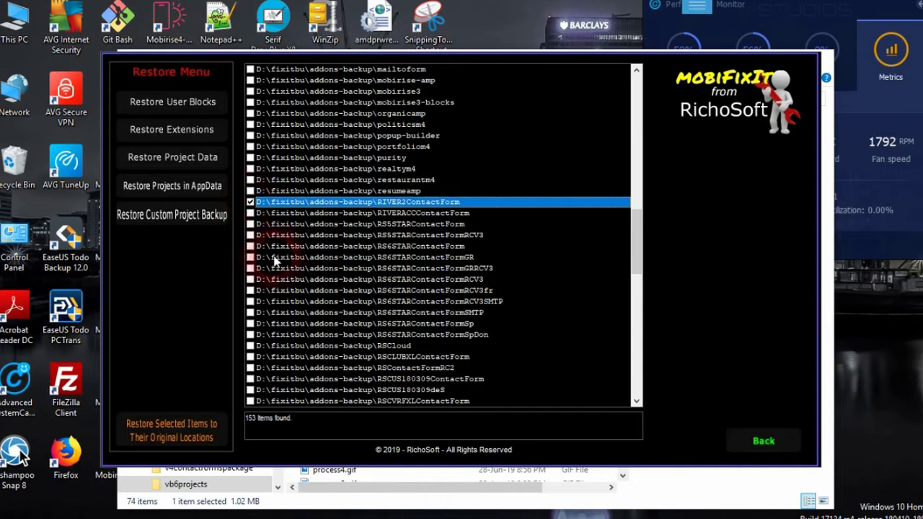
pyautogui.click(250, 203)
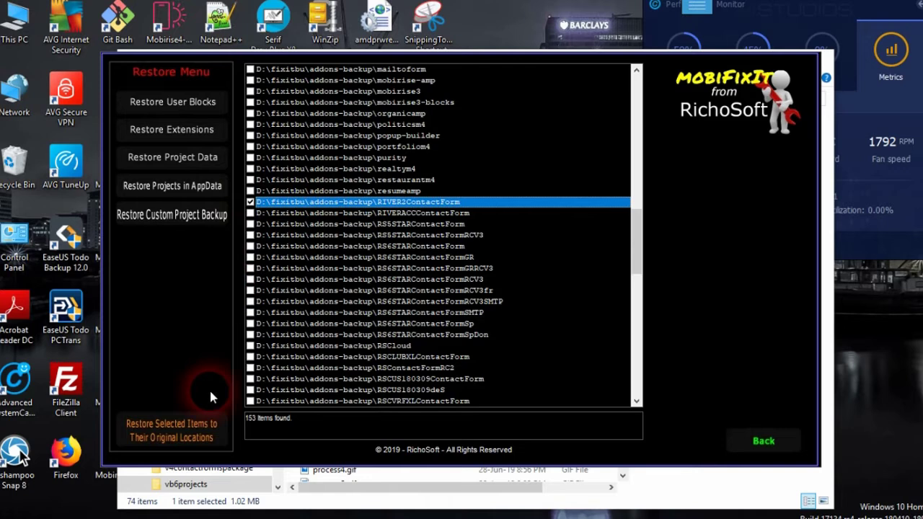
pyautogui.click(194, 431)
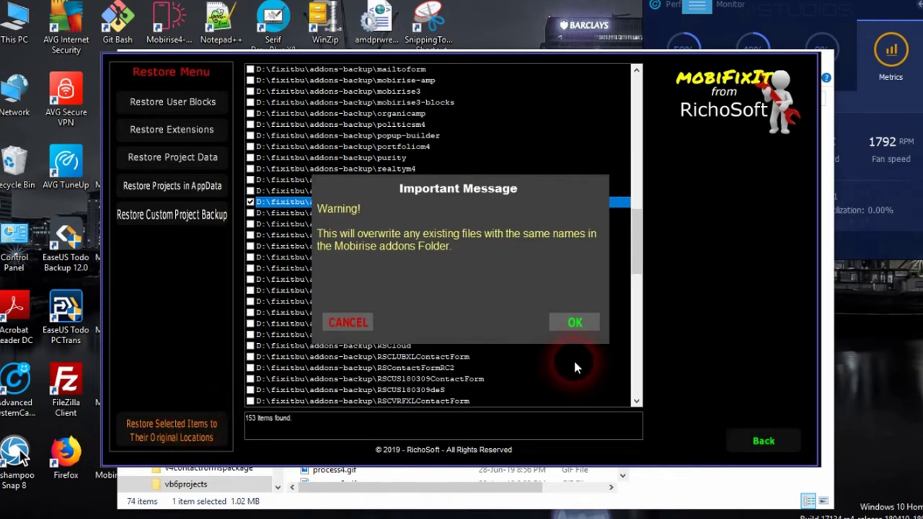
pyautogui.click(573, 326)
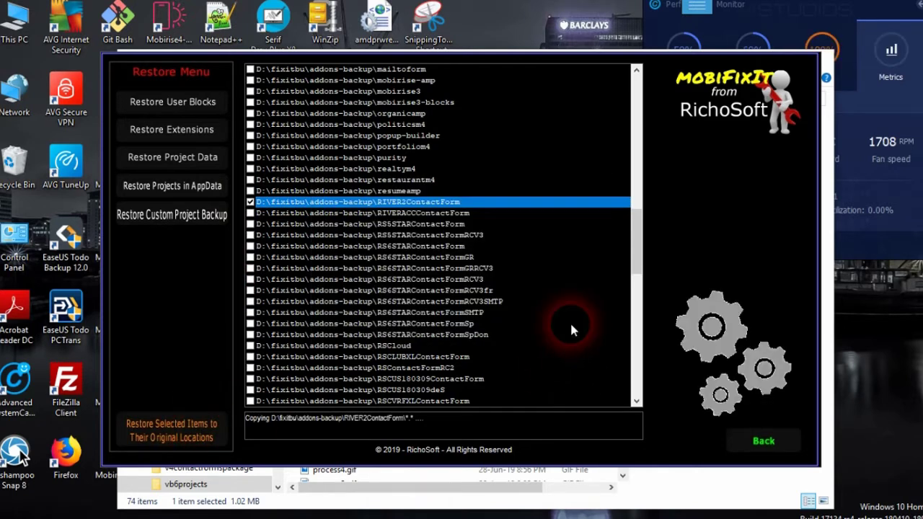
pyautogui.click(573, 324)
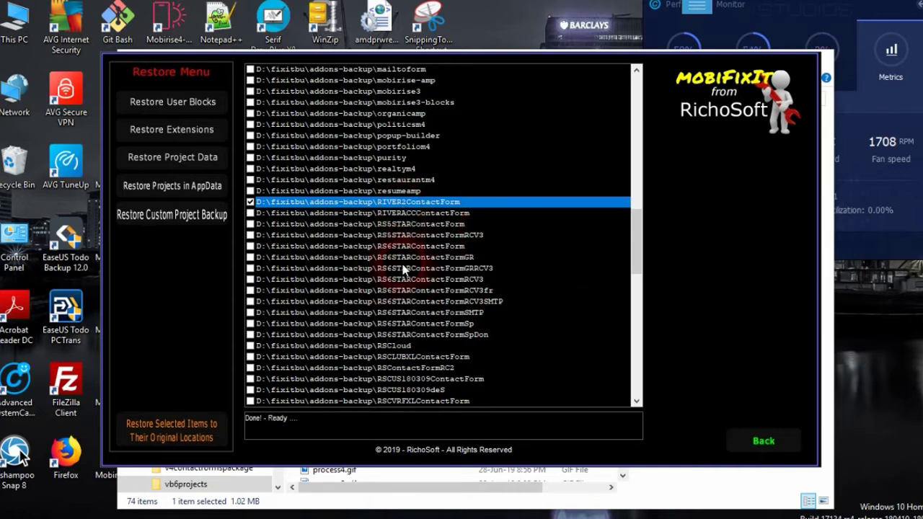
# Step: List the backed-up project data available for restoring and preview several of the numbered JPG images at the start of the list
pyautogui.click(171, 163)
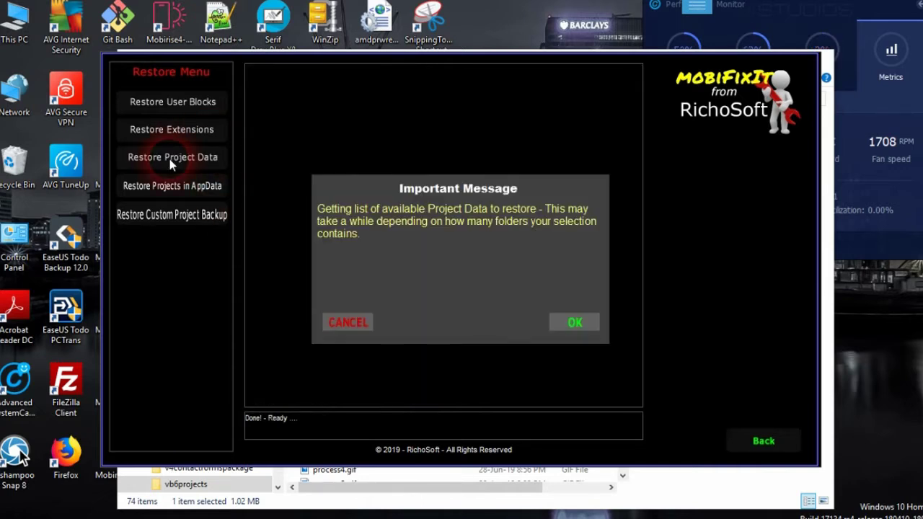
pyautogui.click(570, 324)
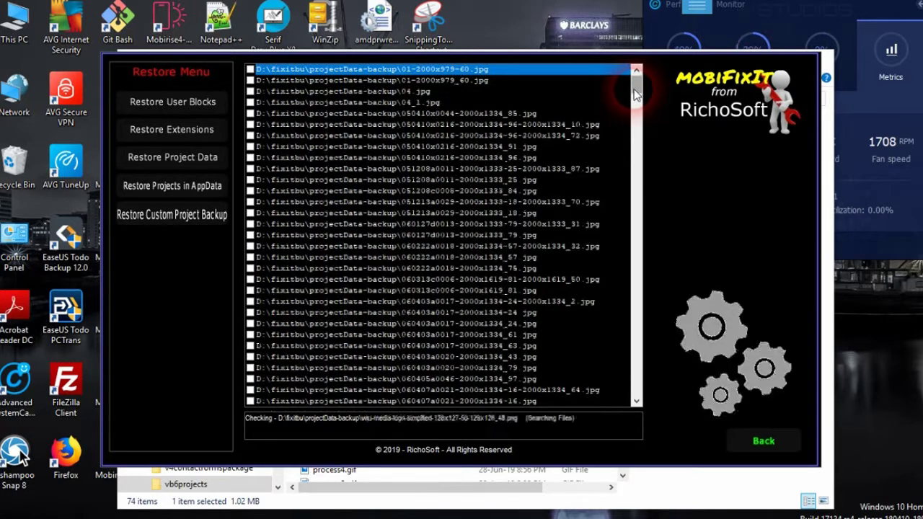
pyautogui.click(447, 191)
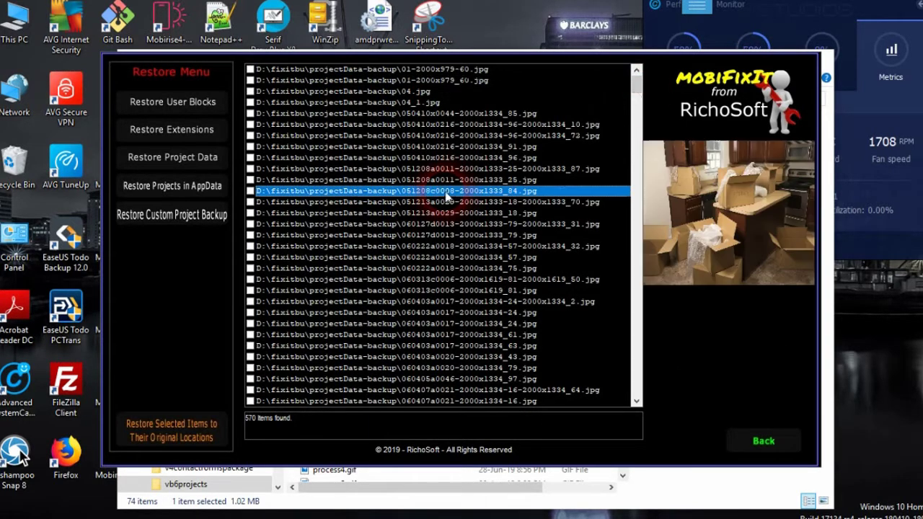
pyautogui.click(445, 237)
pyautogui.click(450, 280)
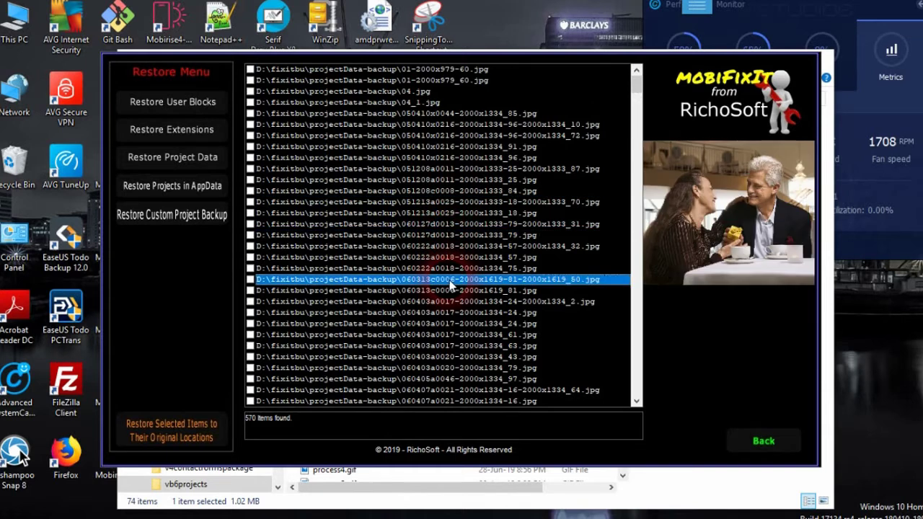
pyautogui.click(457, 313)
pyautogui.click(469, 389)
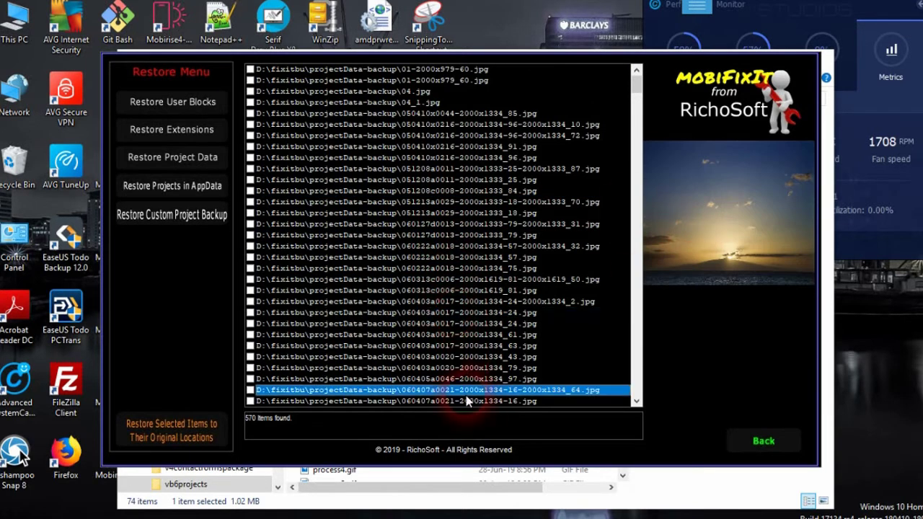
# Step: Examine the previews of the lcdarts, lechlade and logo-128x128 images in the project data backup
pyautogui.moveTo(635, 85); pyautogui.dragTo(633, 266)
pyautogui.click(470, 268)
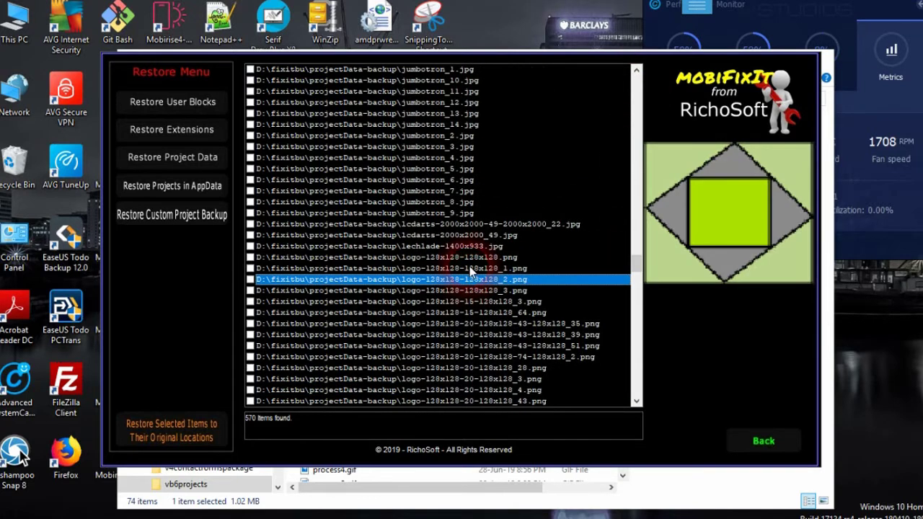
pyautogui.click(470, 268)
pyautogui.click(469, 259)
pyautogui.click(469, 247)
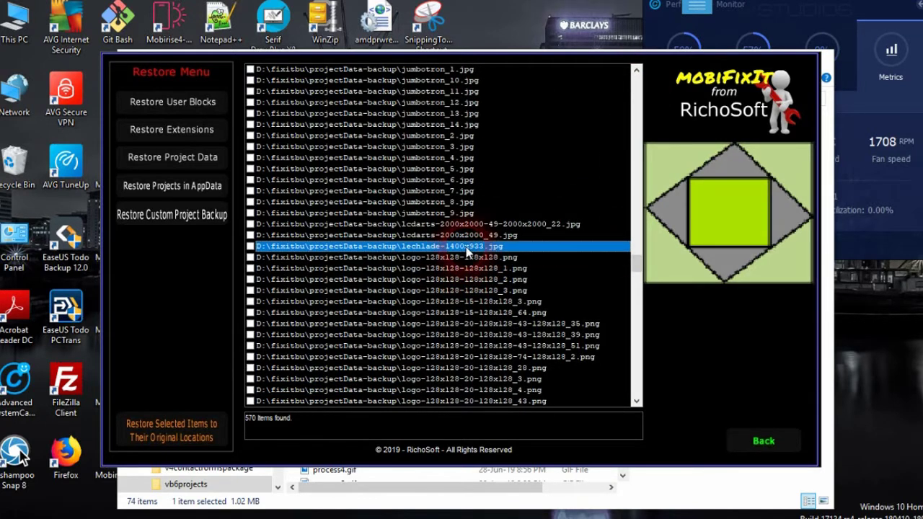
pyautogui.click(469, 235)
pyautogui.click(470, 225)
pyautogui.click(467, 235)
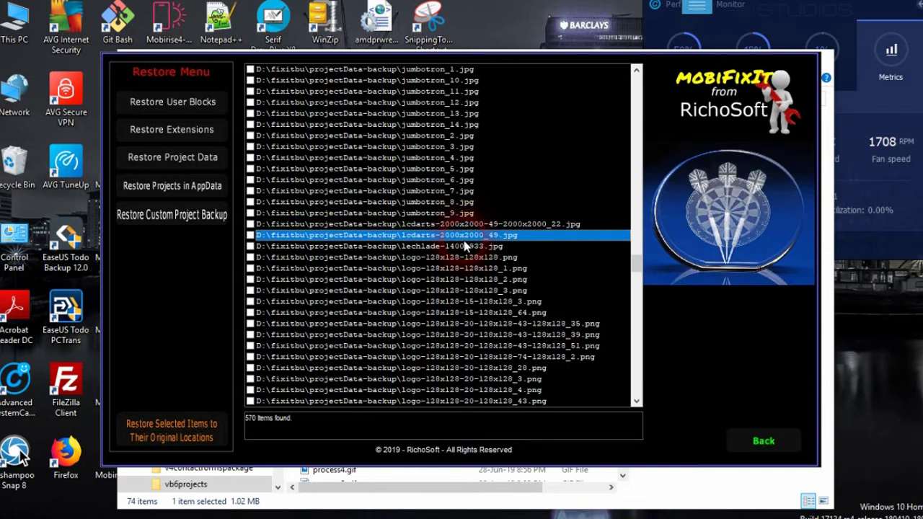
pyautogui.click(461, 247)
pyautogui.click(459, 258)
pyautogui.click(458, 279)
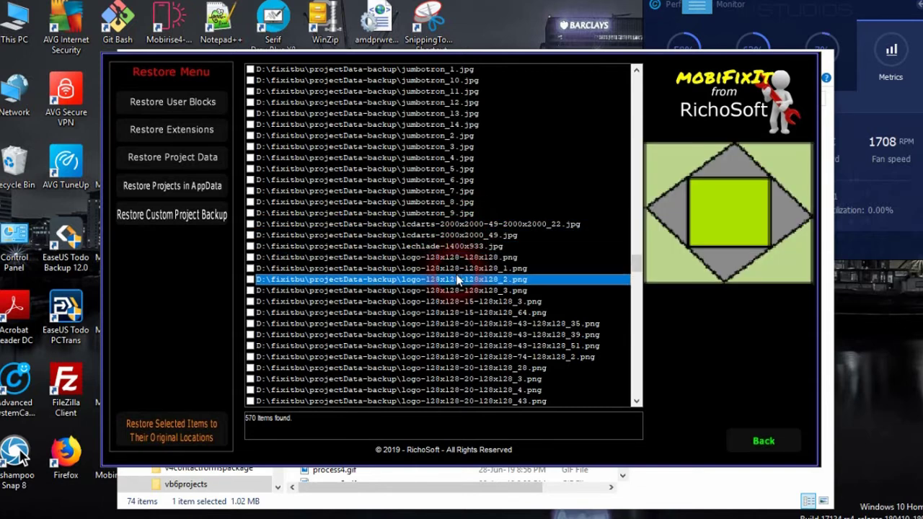
pyautogui.click(453, 301)
pyautogui.click(450, 323)
pyautogui.click(449, 334)
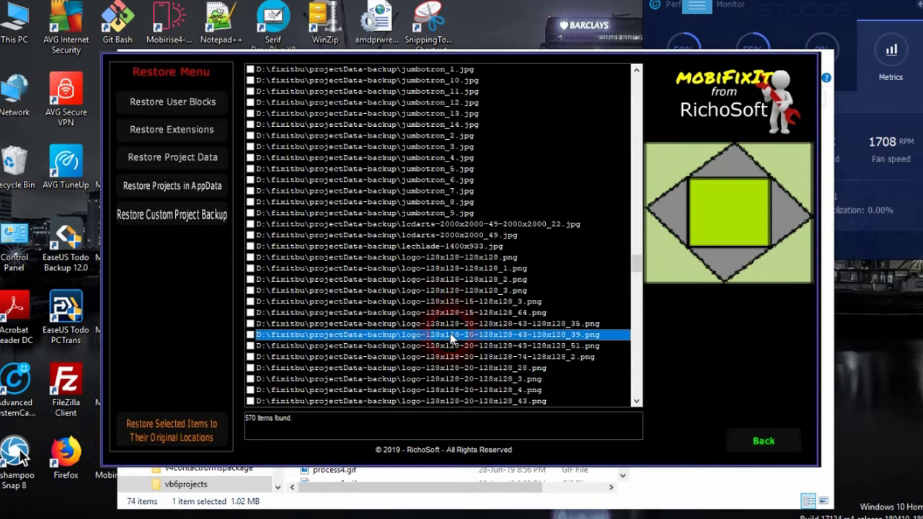
pyautogui.click(449, 390)
# Step: Examine the previews of the NaCCRA, nb3, people and pooltable images in the project data backup, then return to the start of the list
pyautogui.moveTo(625, 265); pyautogui.dragTo(634, 336)
pyautogui.click(474, 246)
pyautogui.click(451, 214)
pyautogui.click(439, 180)
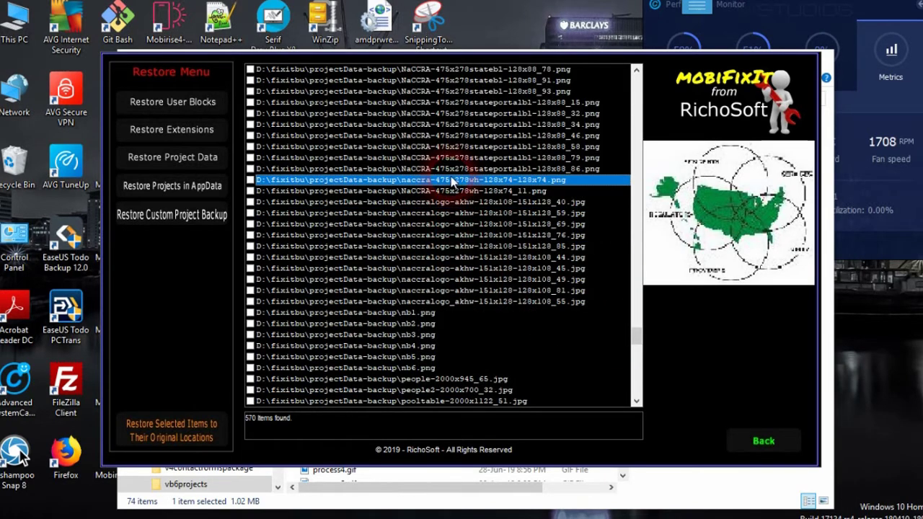
pyautogui.click(400, 334)
pyautogui.click(401, 379)
pyautogui.click(404, 401)
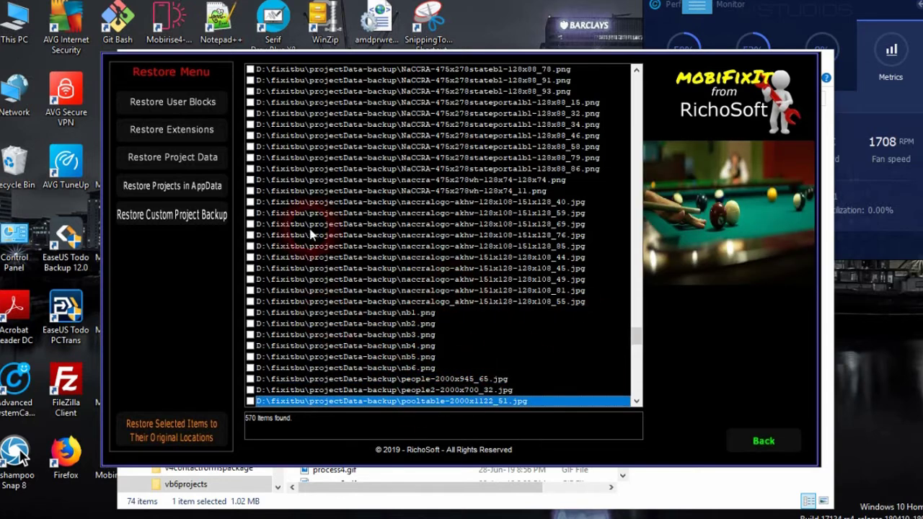
pyautogui.click(636, 345)
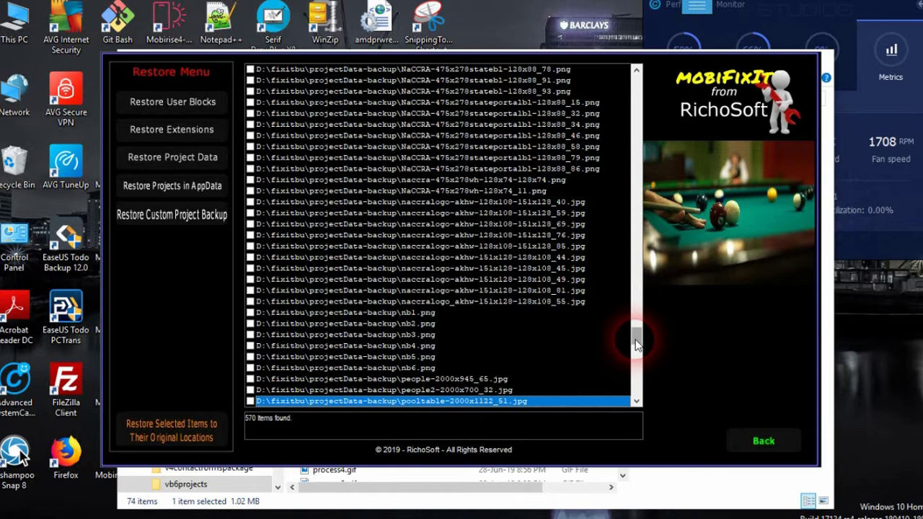
pyautogui.moveTo(636, 344); pyautogui.dragTo(610, 75)
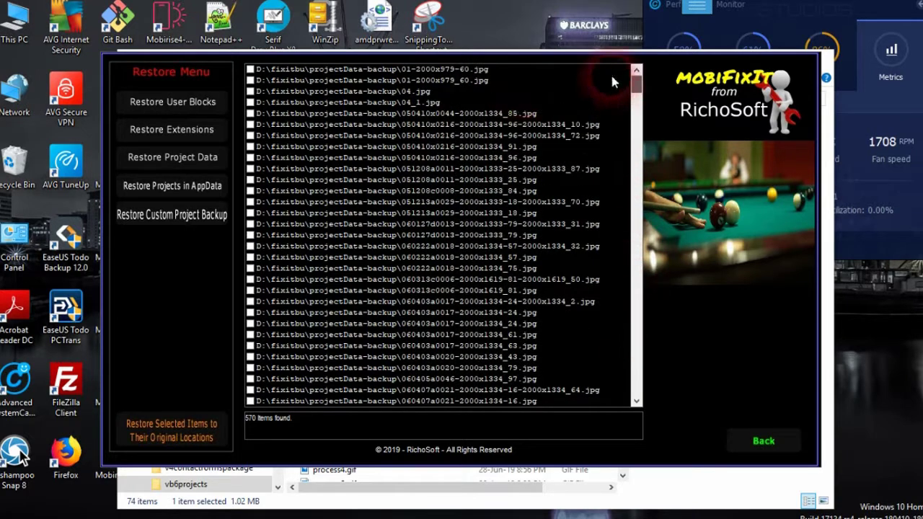
pyautogui.click(673, 303)
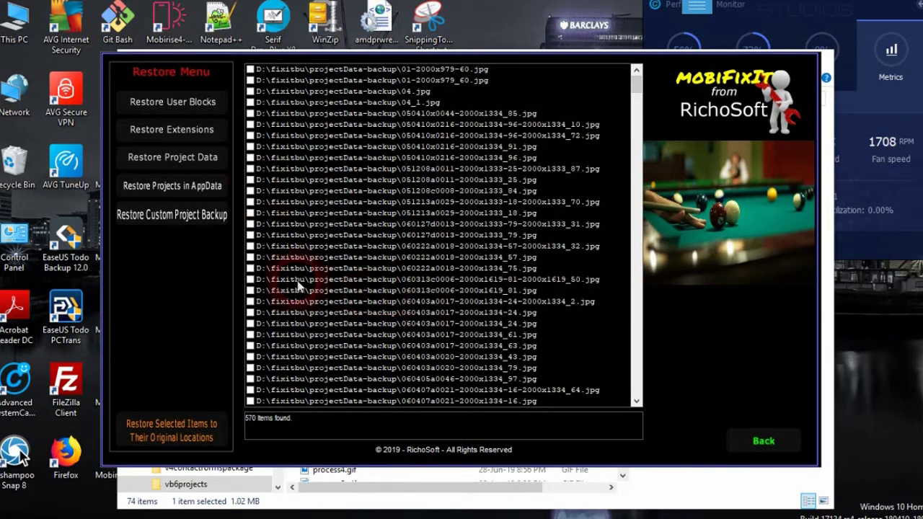
# Step: List the backed-up AppData projects available for restoring and look through the entries
pyautogui.click(171, 187)
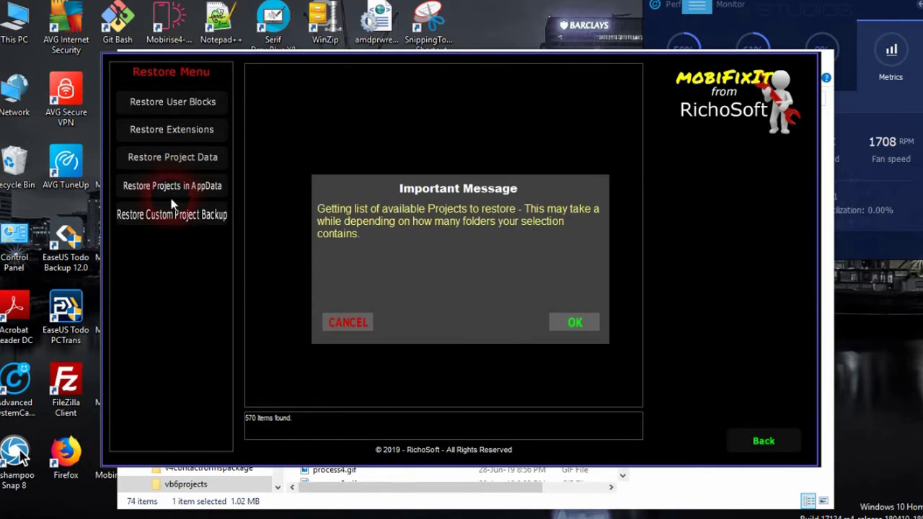
pyautogui.click(561, 323)
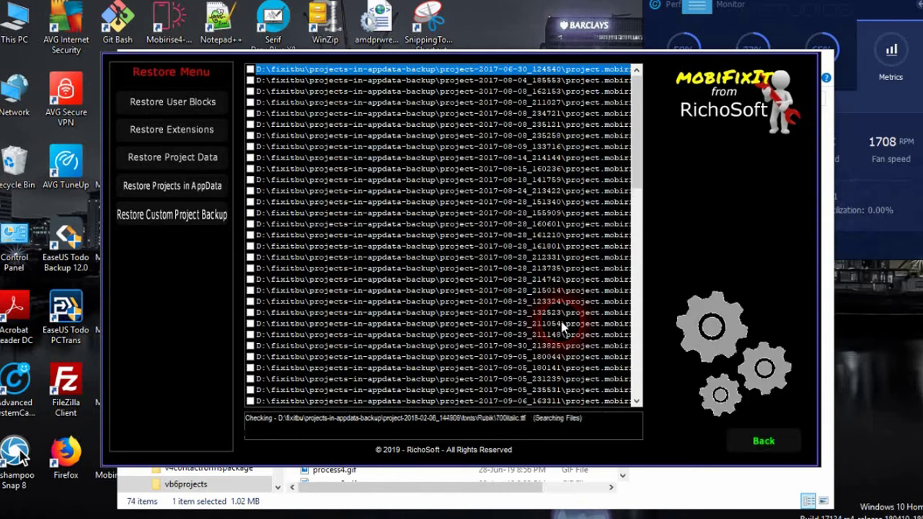
pyautogui.moveTo(639, 144); pyautogui.dragTo(613, 396)
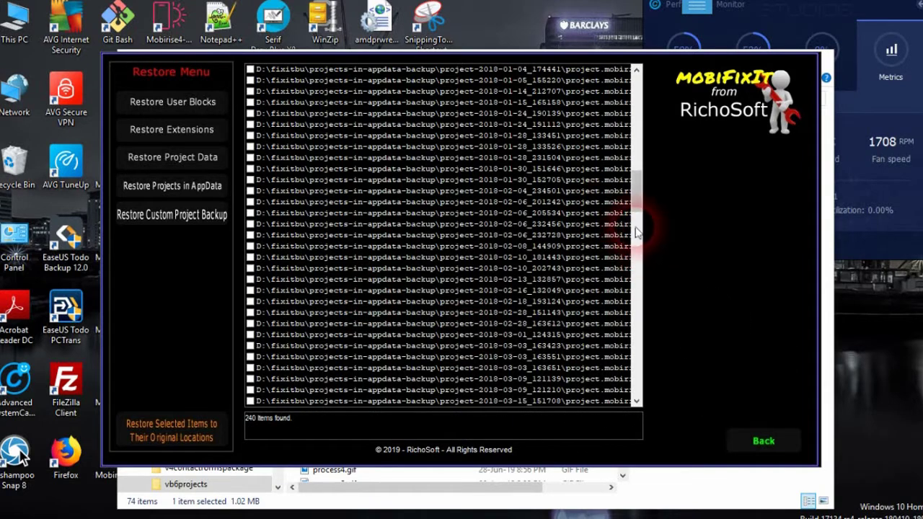
pyautogui.moveTo(635, 191); pyautogui.dragTo(623, 87)
# Step: Examine the page previews of various AppData project backups dated August and September 2017
pyautogui.click(412, 136)
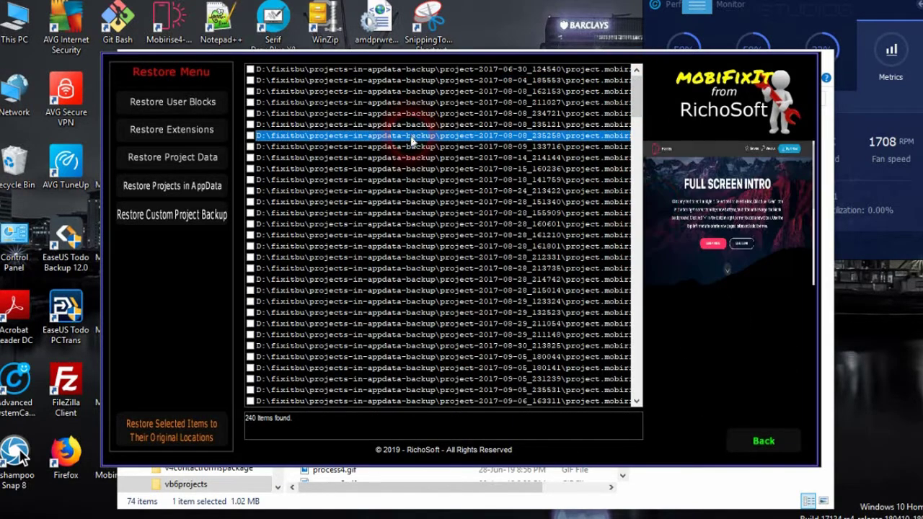
pyautogui.click(441, 169)
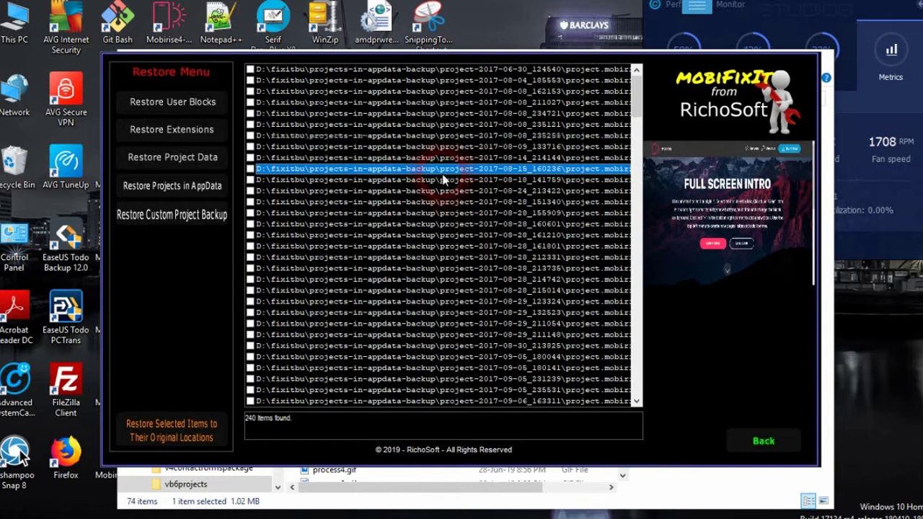
pyautogui.click(438, 261)
pyautogui.click(439, 313)
pyautogui.click(440, 356)
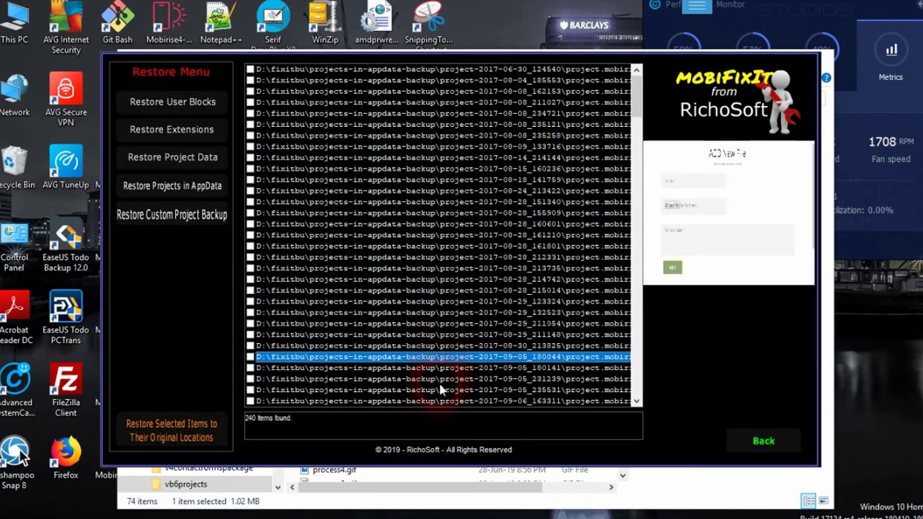
pyautogui.click(440, 380)
pyautogui.click(438, 401)
pyautogui.click(451, 147)
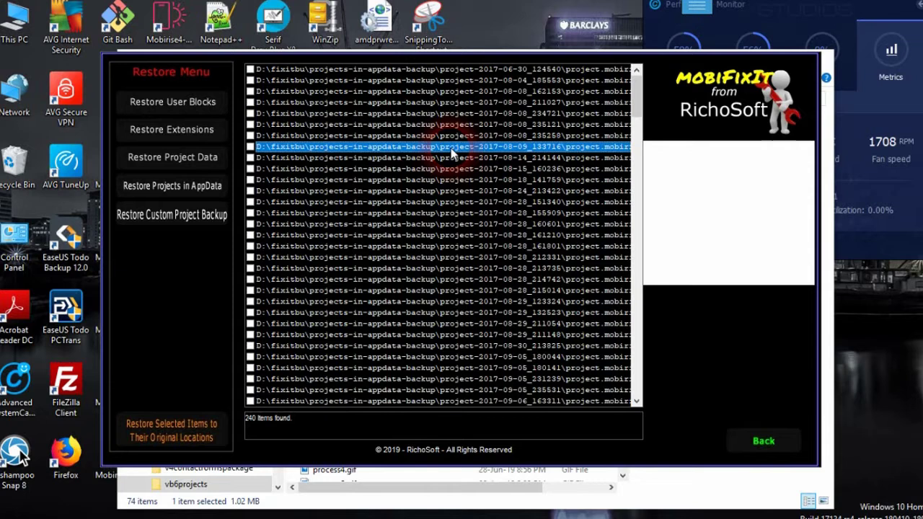
pyautogui.click(455, 103)
# Step: Examine the page previews of several AppData project backups dated February to April 2019
pyautogui.moveTo(637, 111); pyautogui.dragTo(628, 319)
pyautogui.click(532, 313)
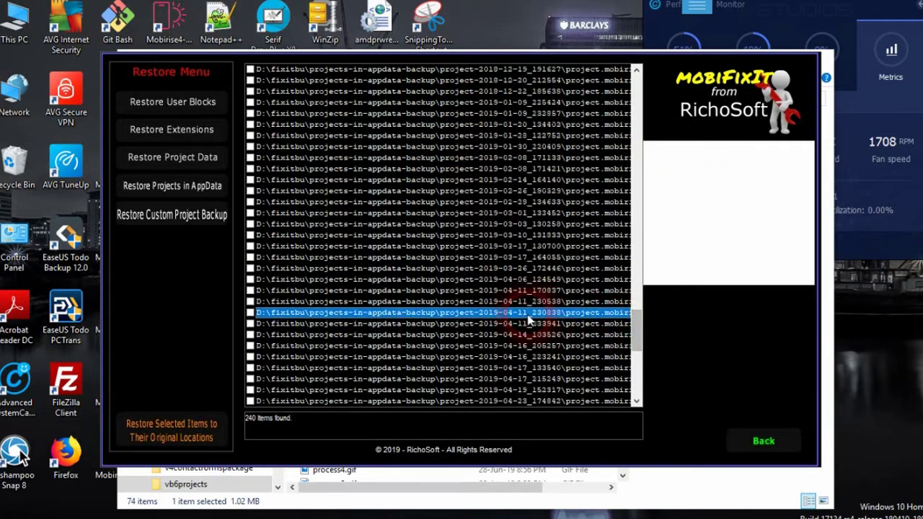
pyautogui.click(516, 269)
pyautogui.click(516, 225)
pyautogui.click(517, 190)
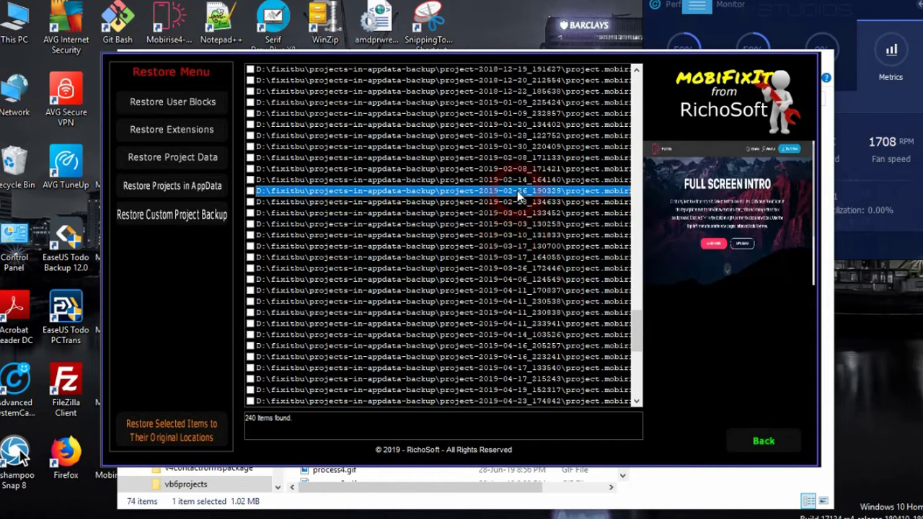
# Step: Restore the AppData project backup project-2019-02-08_171133 to its original location
pyautogui.click(517, 158)
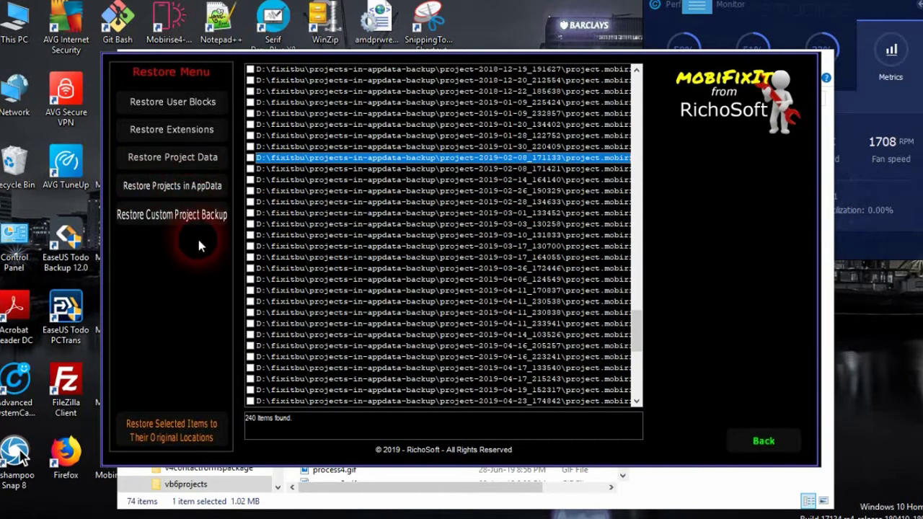
pyautogui.click(250, 158)
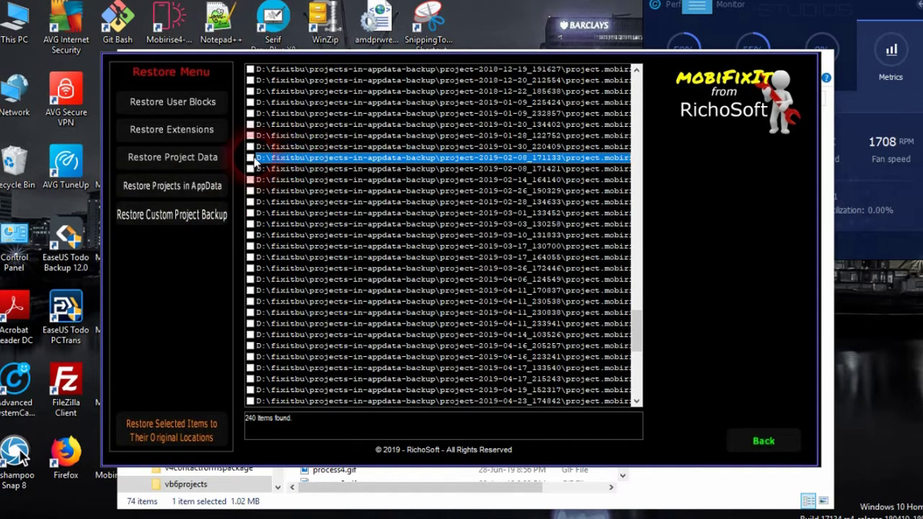
pyautogui.click(199, 439)
pyautogui.click(557, 315)
pyautogui.click(428, 326)
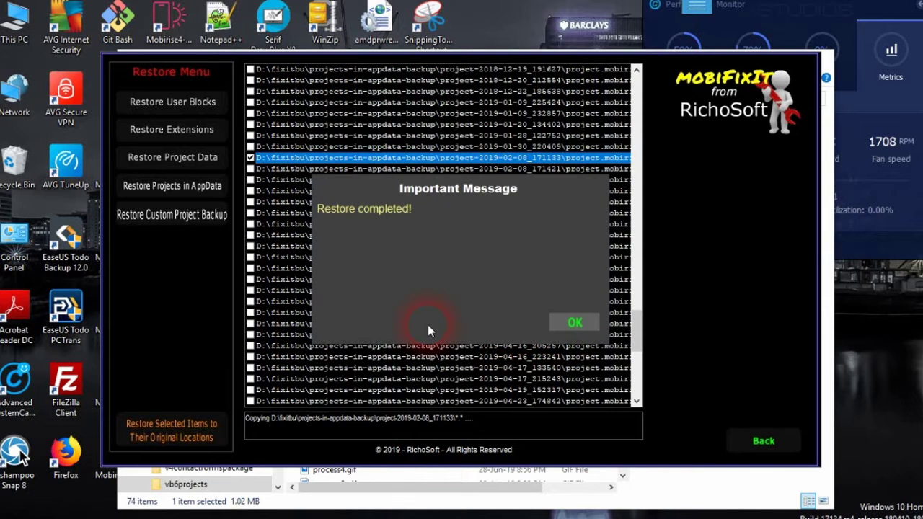
pyautogui.click(573, 323)
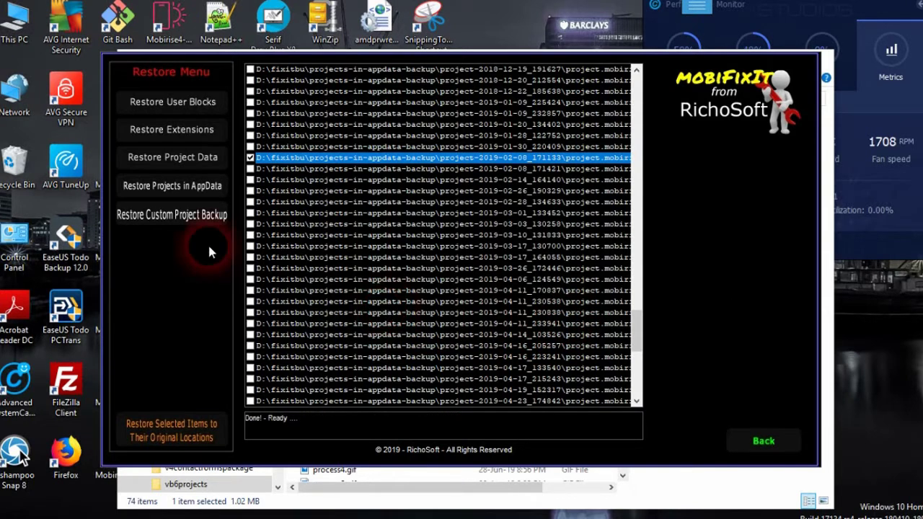
# Step: List the custom project backups available for restoring and examine the page previews of the lblogv4plus project and its GERMAN version
pyautogui.click(176, 220)
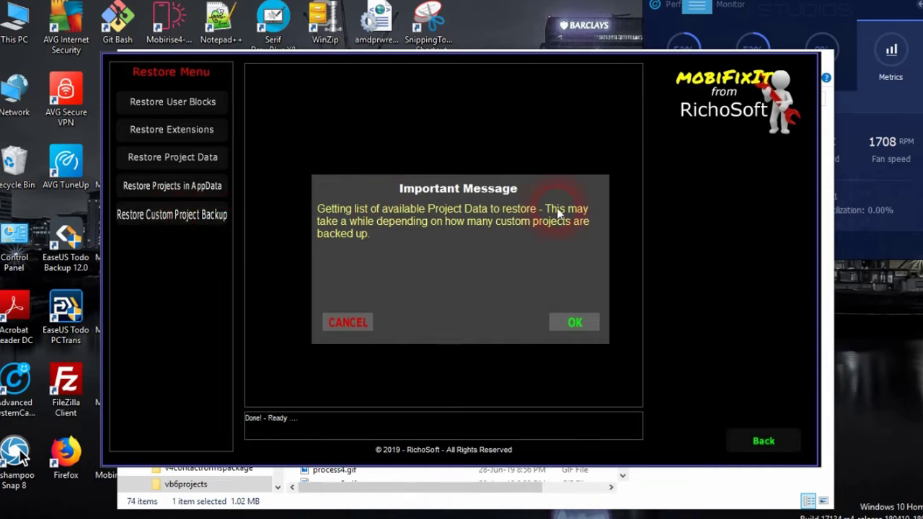
pyautogui.click(574, 322)
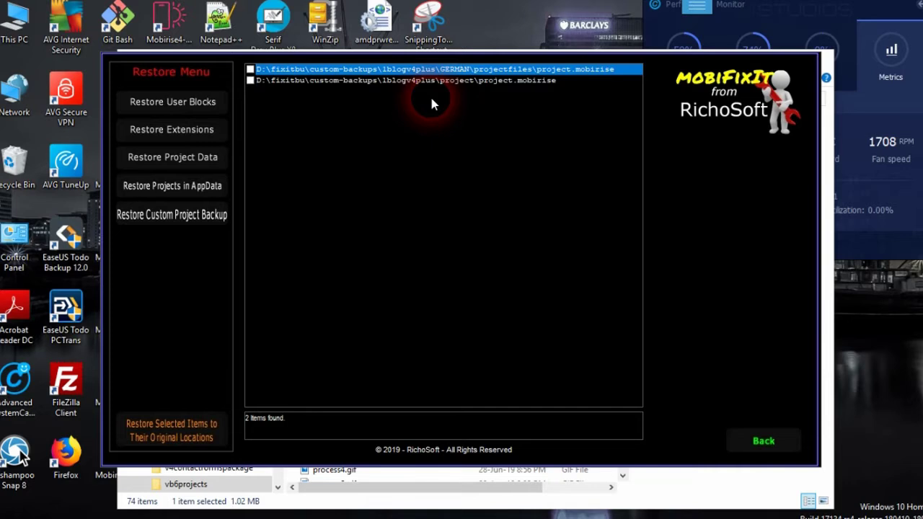
pyautogui.click(377, 80)
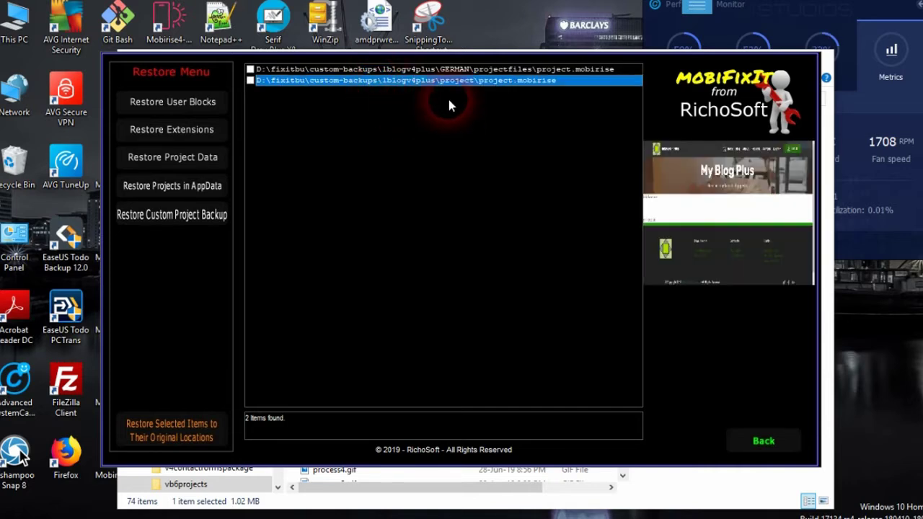
pyautogui.click(447, 70)
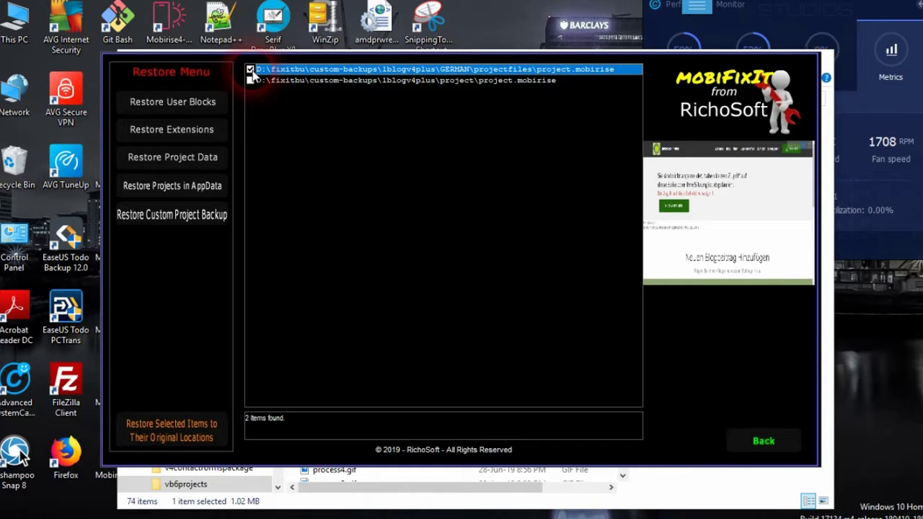
# Step: Restore both lblogv4plus custom project backups, including the GERMAN one, to their original folders, overwriting existing files
pyautogui.click(250, 80)
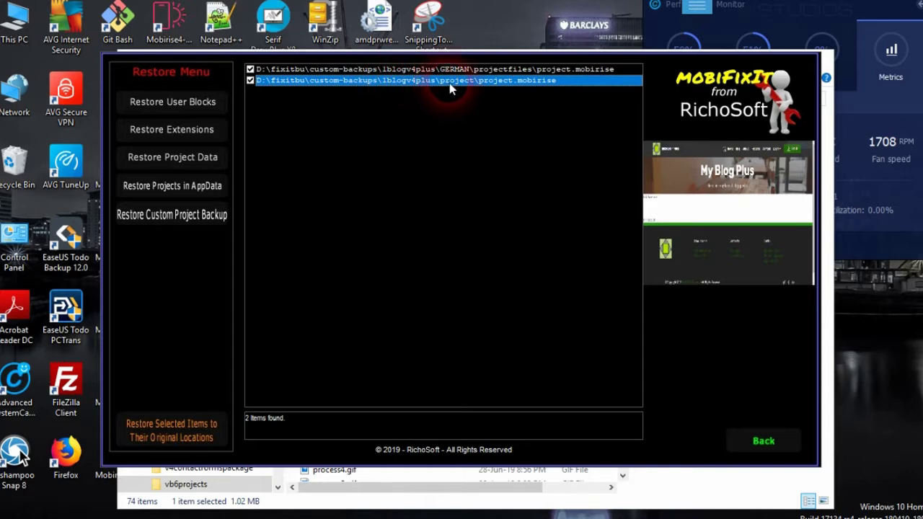
pyautogui.click(196, 435)
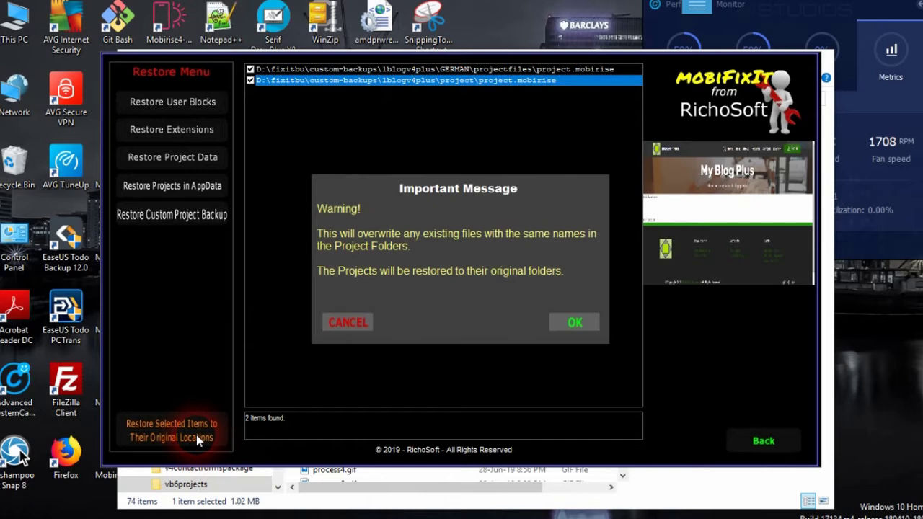
pyautogui.click(569, 321)
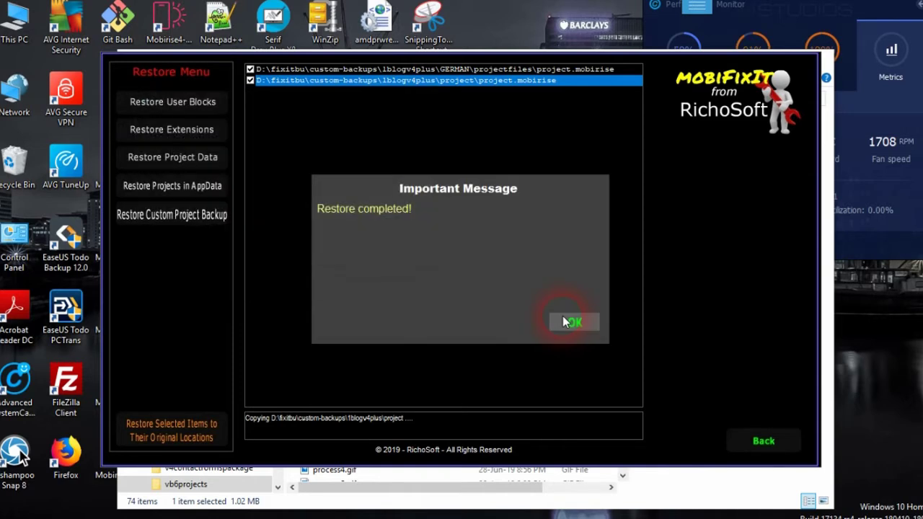
pyautogui.click(576, 331)
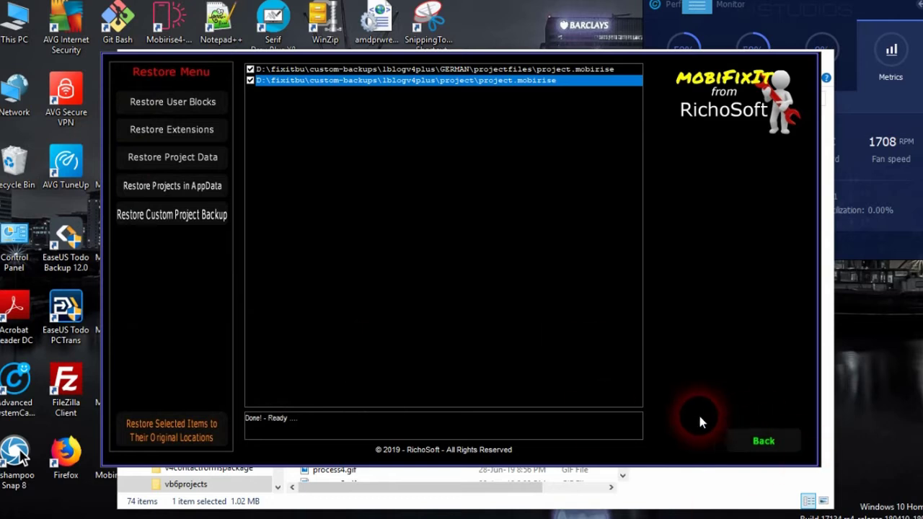
# Step: Leave the restore area, check for MobiFixIt updates in Additional Tools, and close the update check without downloading
pyautogui.click(738, 447)
pyautogui.click(691, 440)
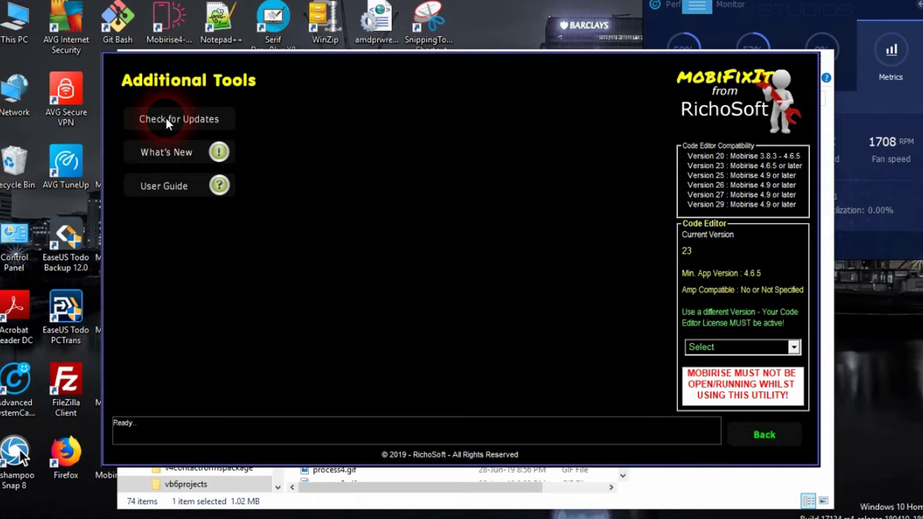
pyautogui.click(167, 120)
pyautogui.click(166, 124)
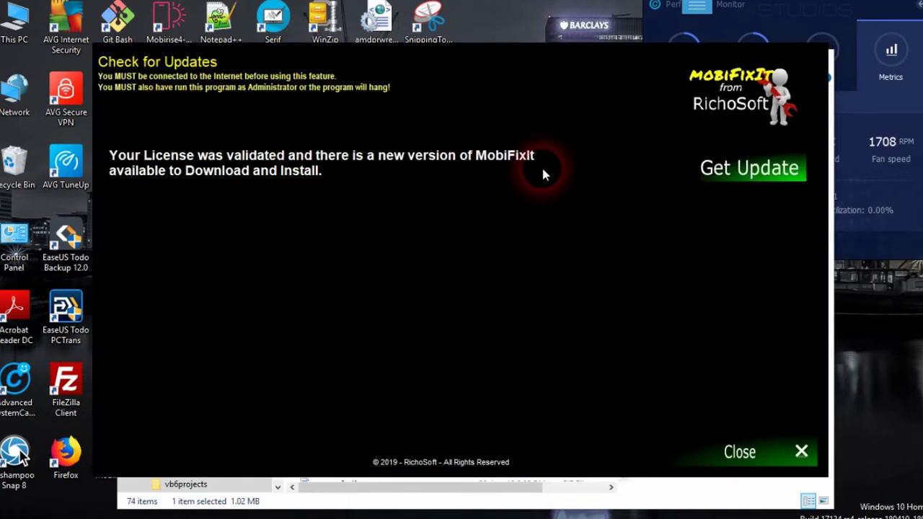
pyautogui.click(744, 451)
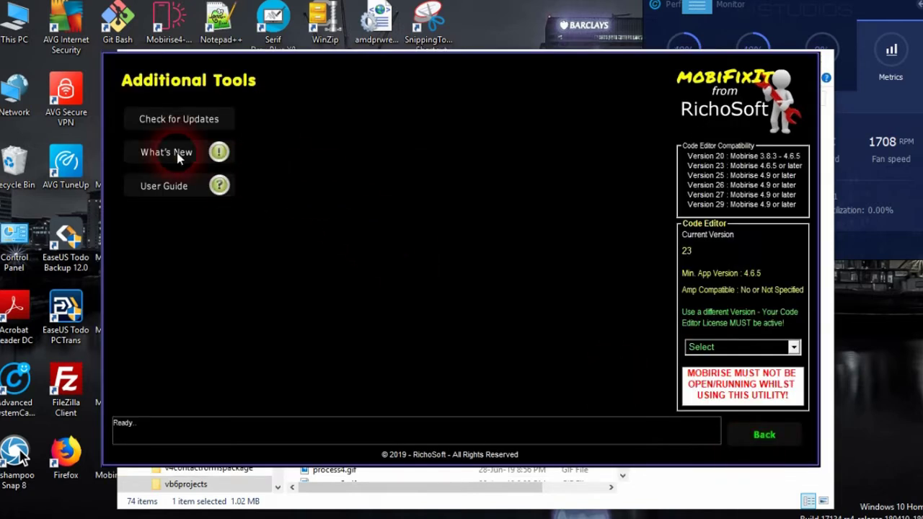
# Step: Read the What's New notes, then open the User Guide and dismiss its message
pyautogui.click(153, 152)
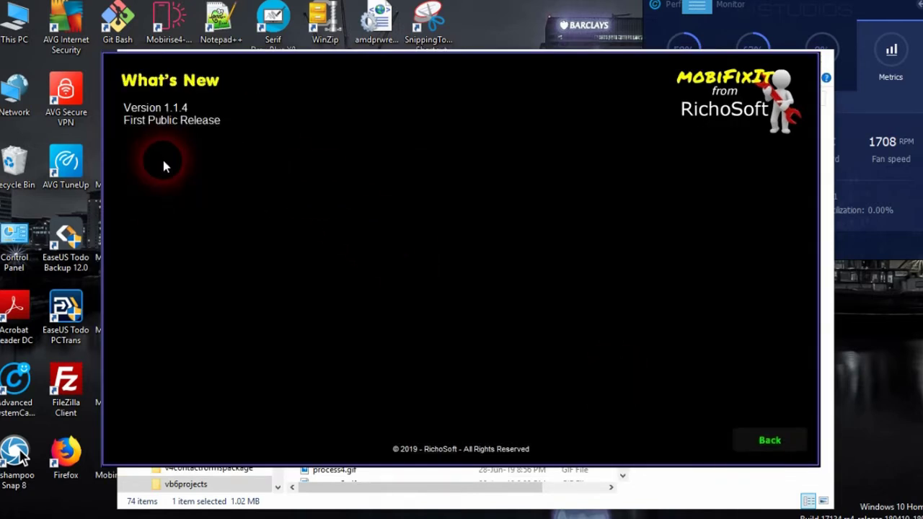
pyautogui.click(782, 443)
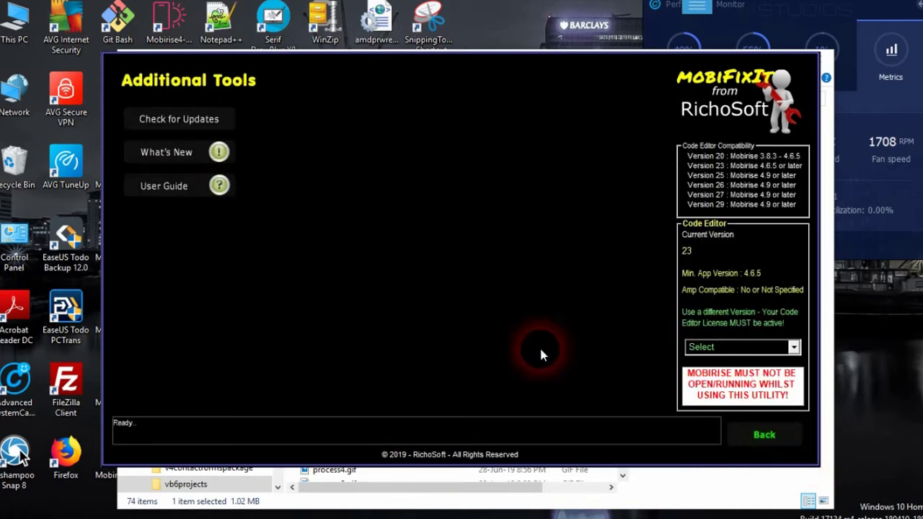
pyautogui.click(220, 185)
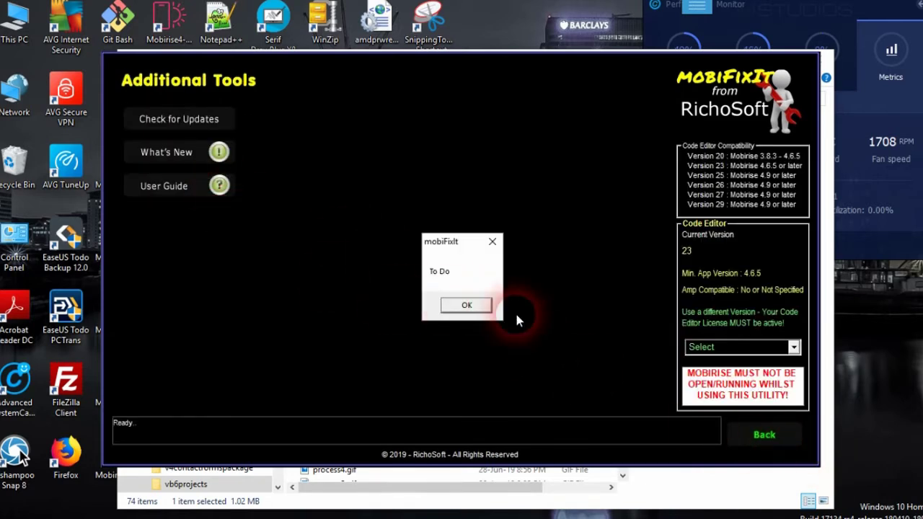
pyautogui.click(451, 304)
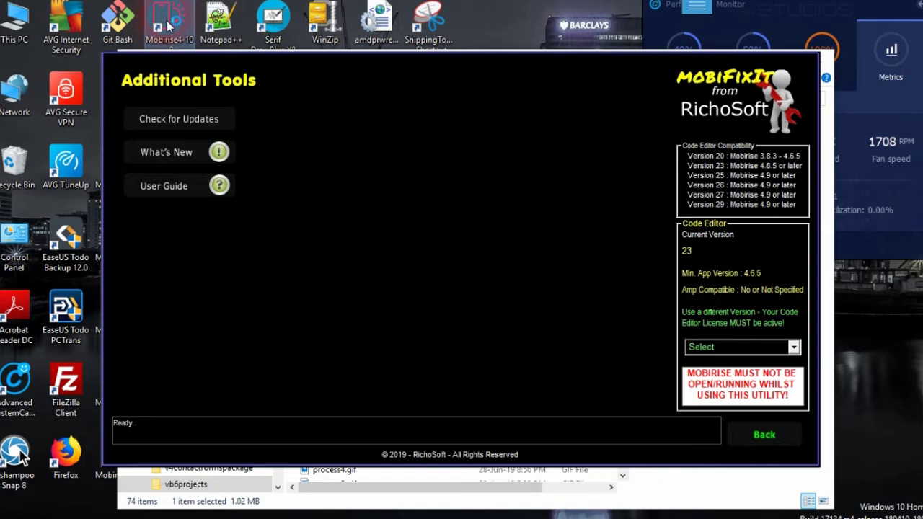
# Step: Switch to Mobirise, inspect the Full Screen Intro block's HTML and CSS code, and close the program without changes
pyautogui.click(175, 82)
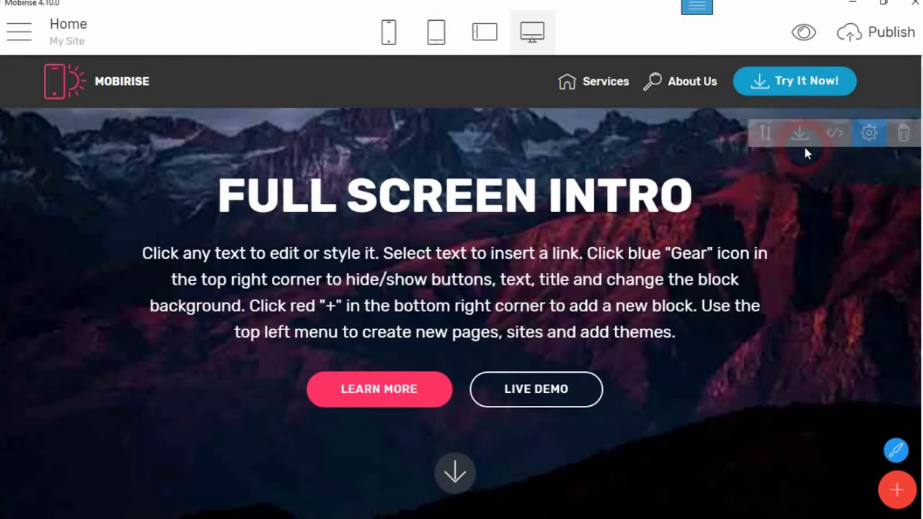
pyautogui.click(838, 137)
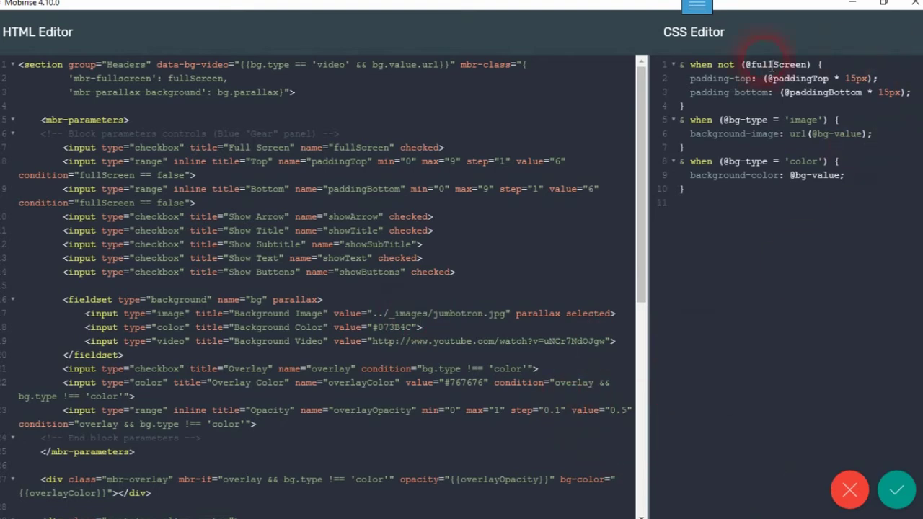
pyautogui.click(849, 489)
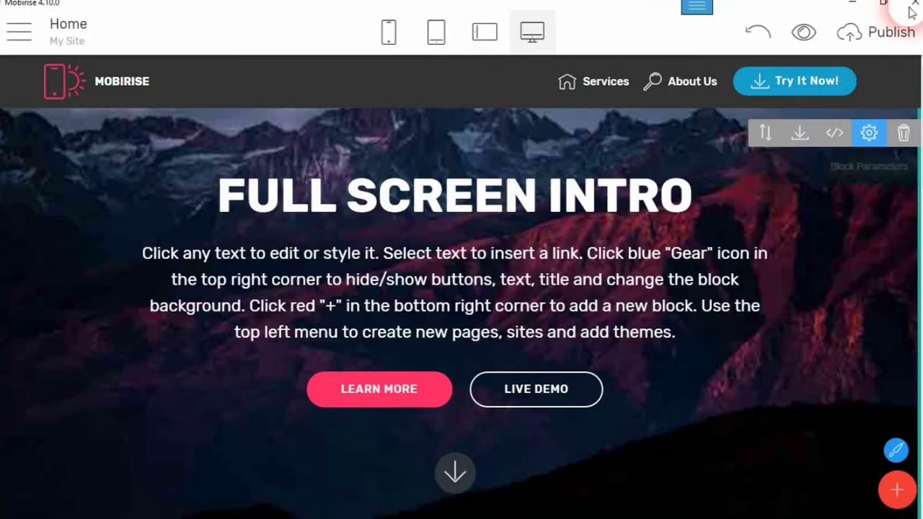
pyautogui.click(910, 8)
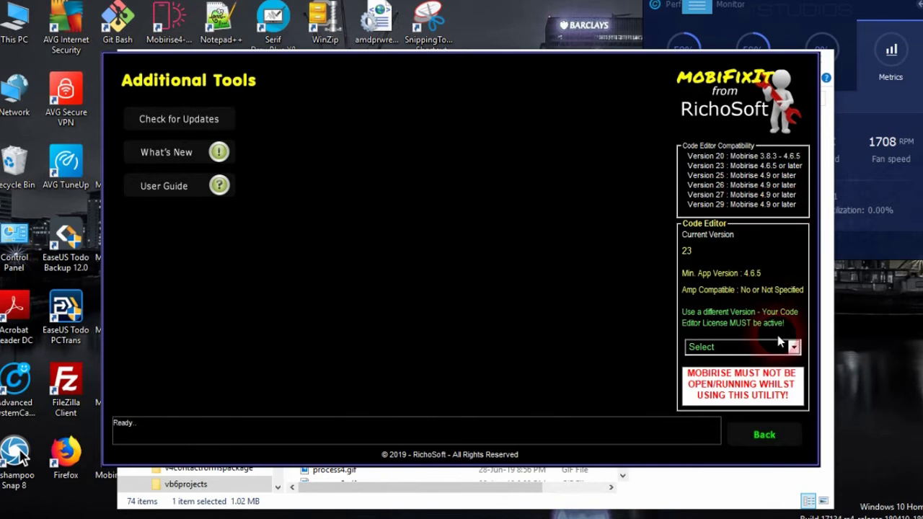
# Step: Switch the Code Editor to version 29 in MobiFixIt, accepting that the current editor files are overwritten
pyautogui.click(793, 347)
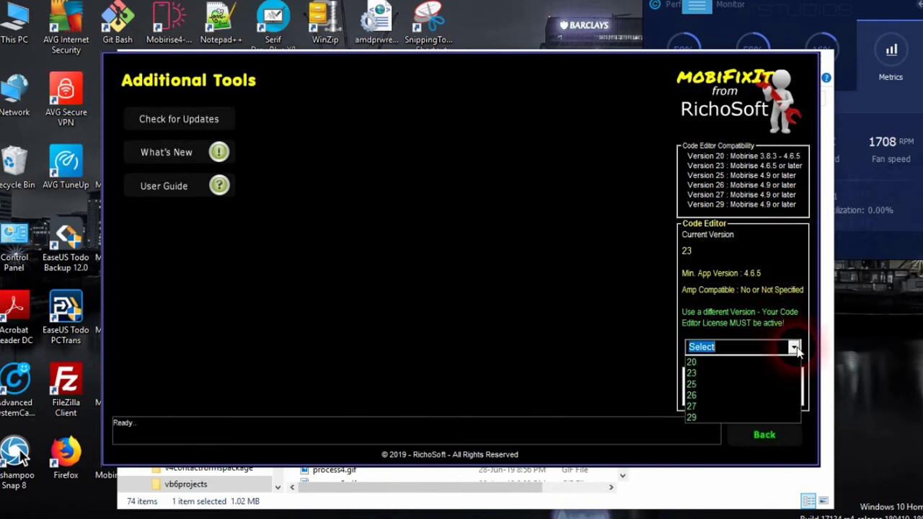
pyautogui.click(732, 416)
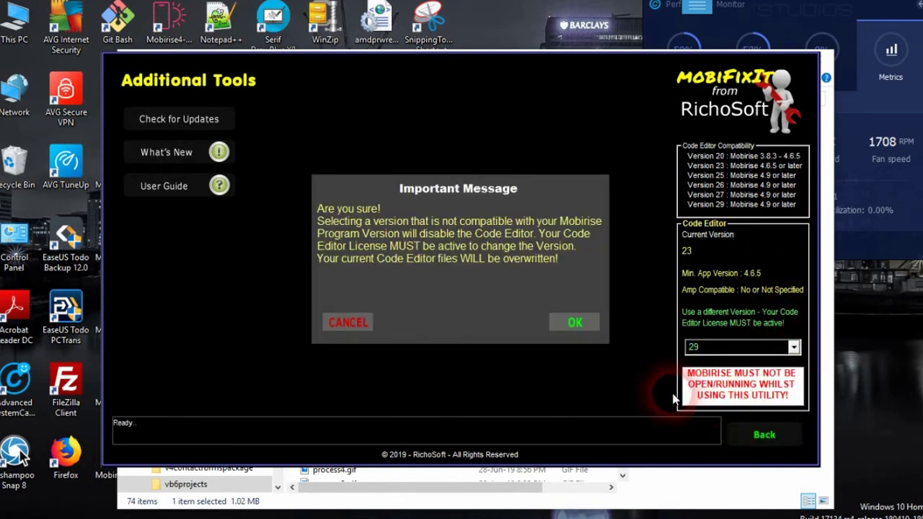
pyautogui.click(574, 322)
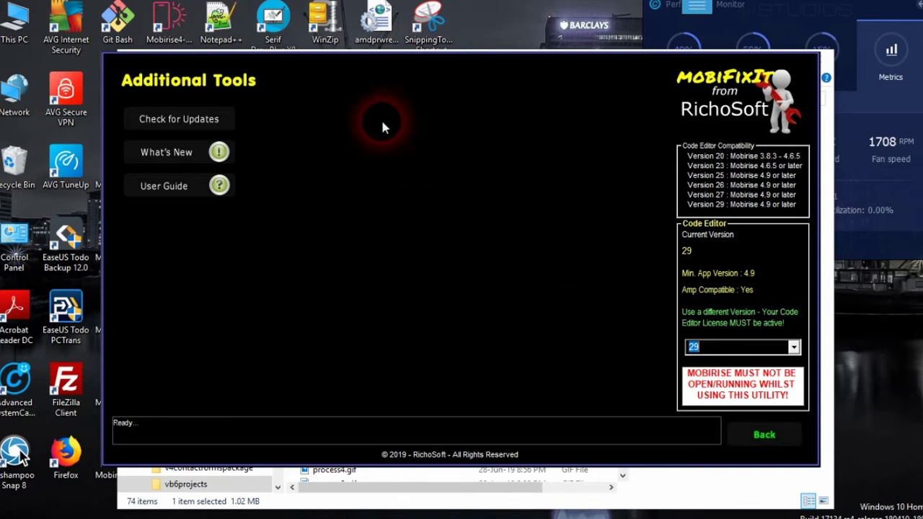
# Step: Switch to Mobirise, inspect the menu block's code and the code editor's controls, then discard the edit and close the program
pyautogui.click(165, 27)
pyautogui.doubleClick(166, 28)
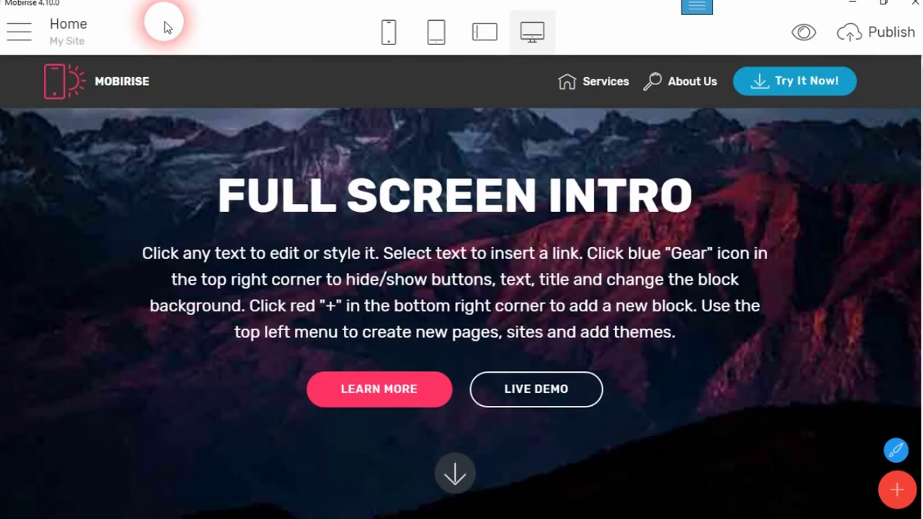
pyautogui.moveTo(864, 84)
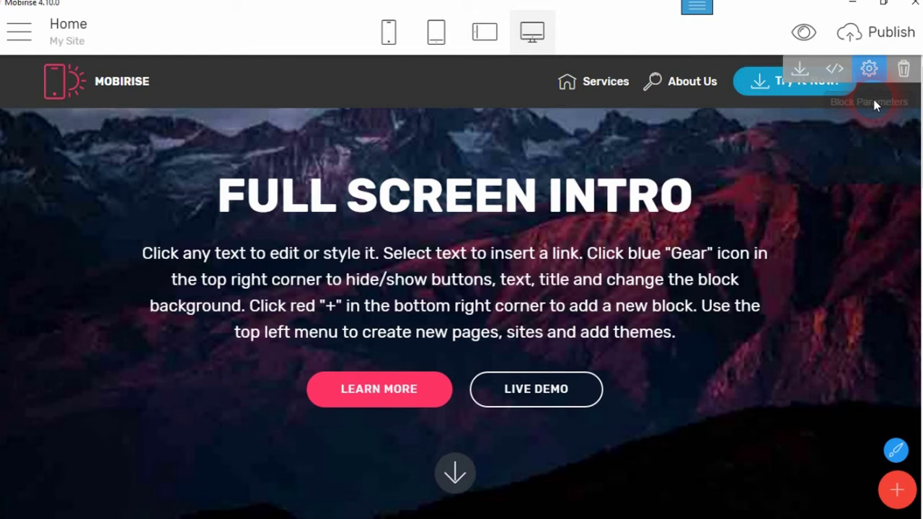
pyautogui.click(836, 72)
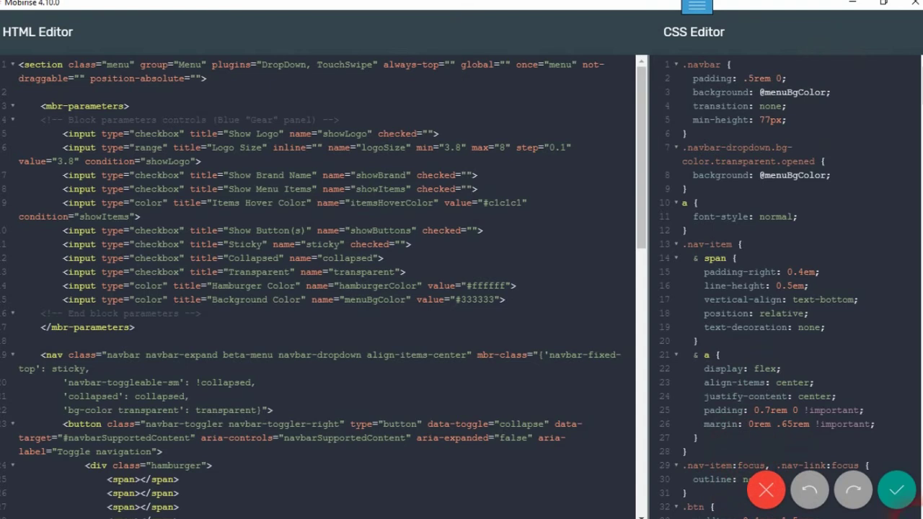
pyautogui.click(741, 480)
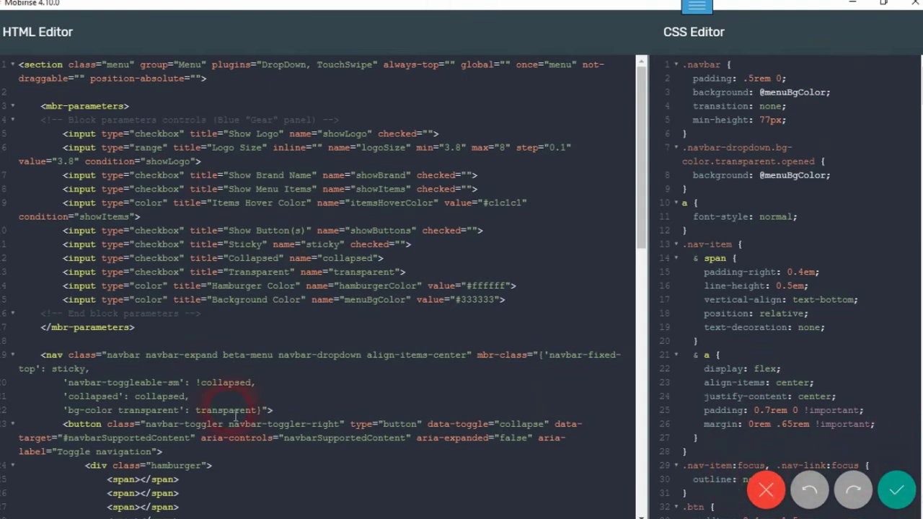
pyautogui.click(898, 248)
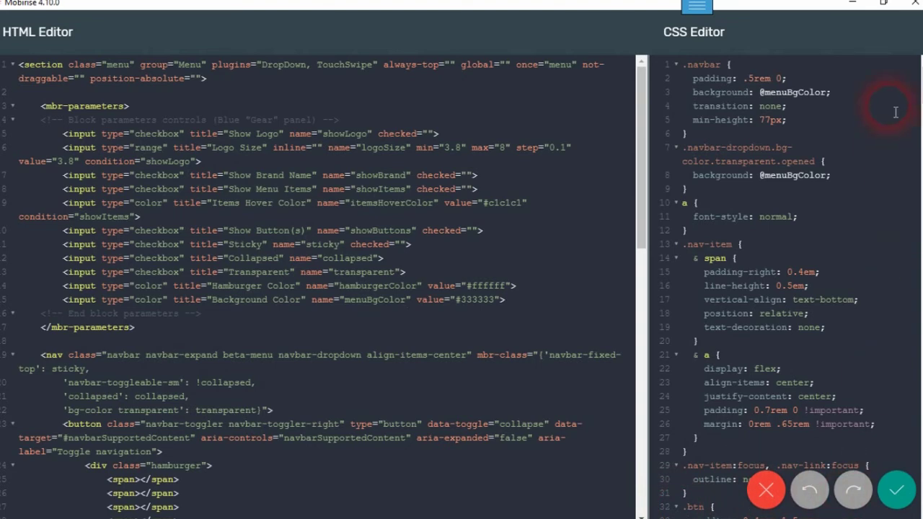
pyautogui.click(766, 491)
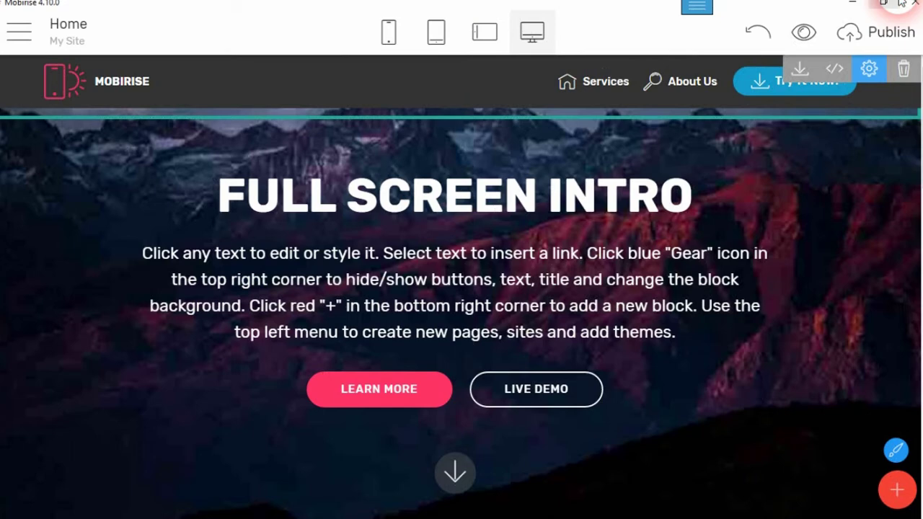
pyautogui.click(727, 85)
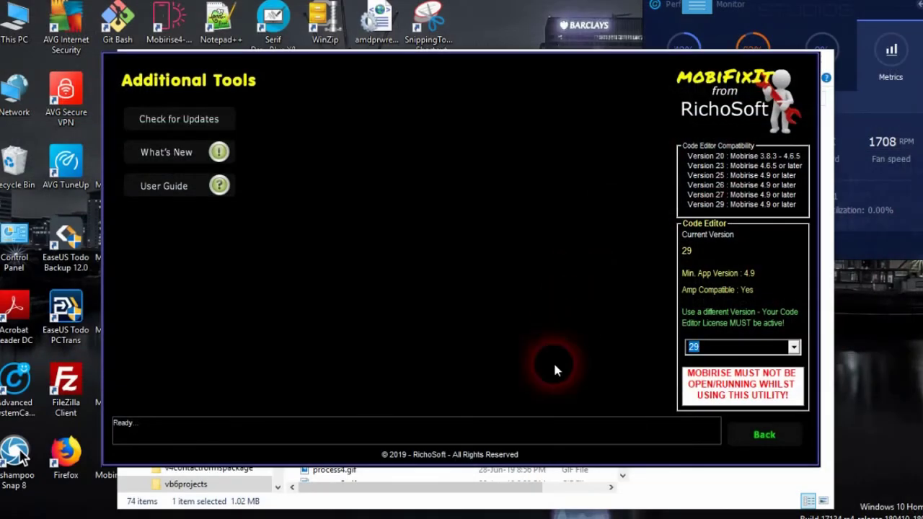
# Step: Switch the Code Editor to version 23 in MobiFixIt, accepting the overwrite, and leave Additional Tools
pyautogui.click(717, 348)
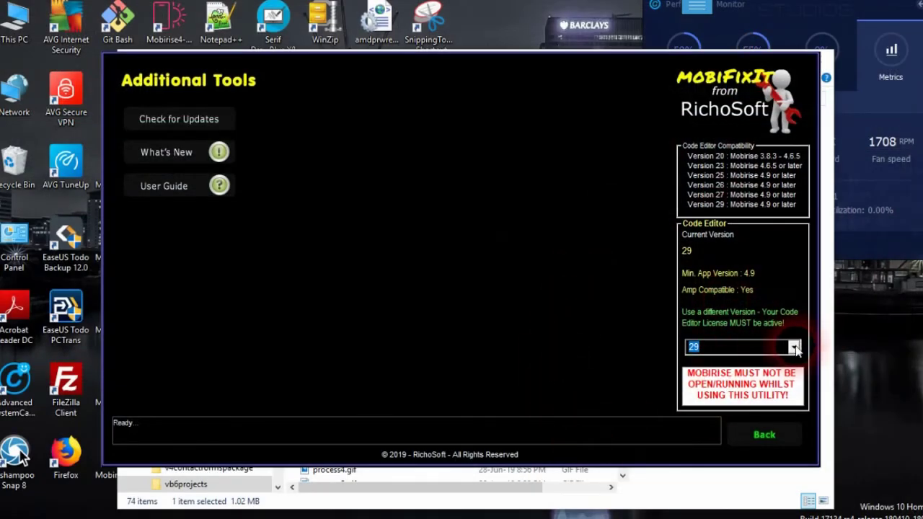
pyautogui.click(793, 347)
pyautogui.click(696, 373)
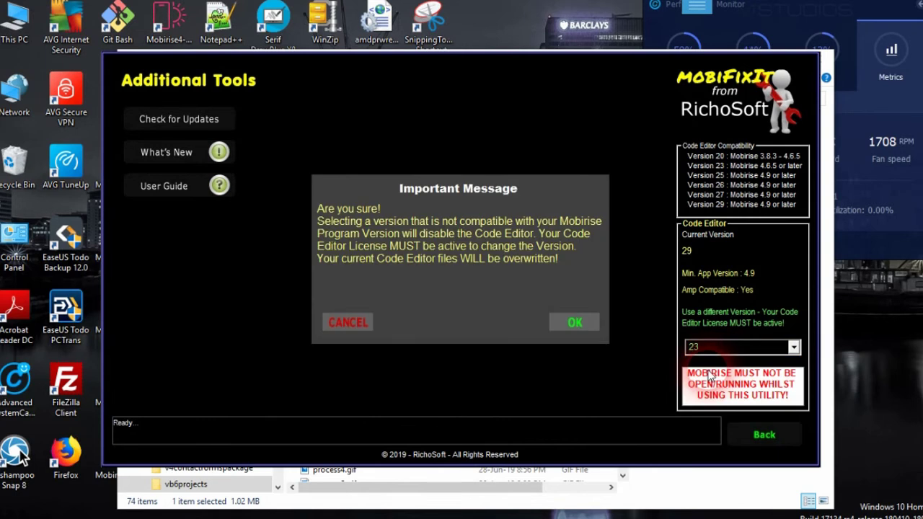
pyautogui.click(568, 328)
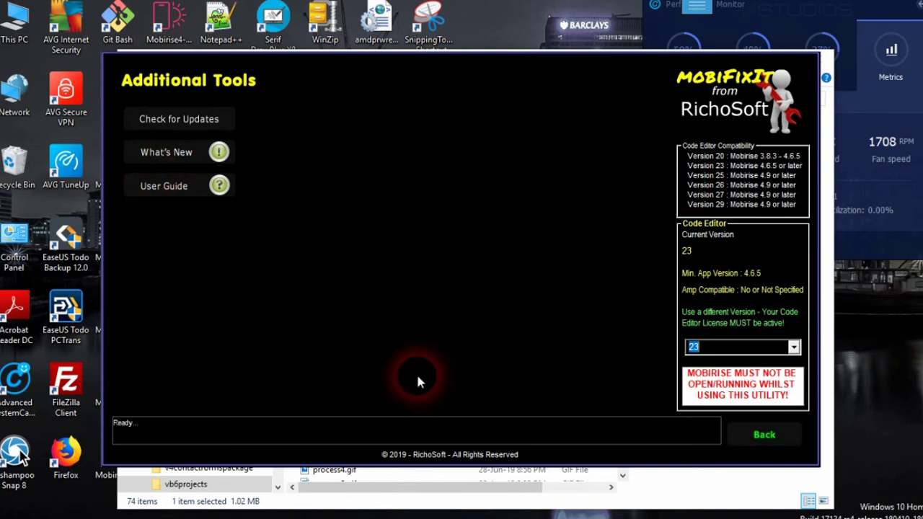
pyautogui.click(767, 434)
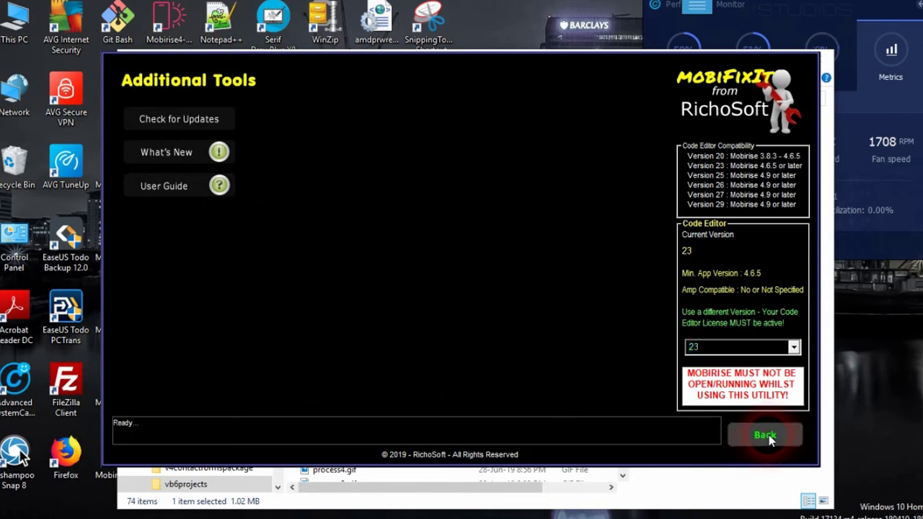